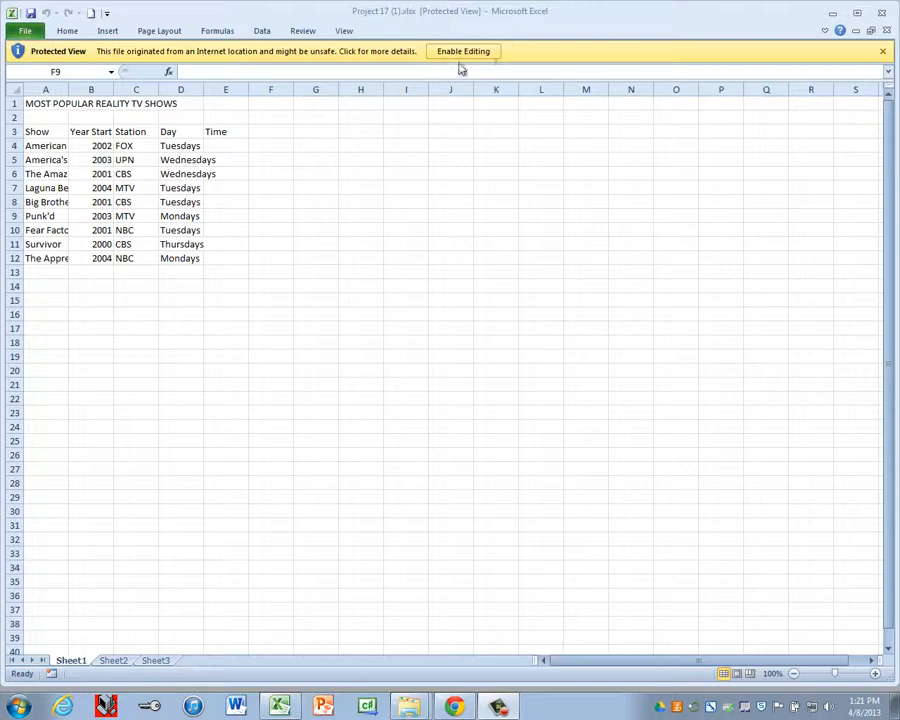
Enable editing for the protected Project 17 workbook.
{"action": "left_click", "coordinate": [453, 60]}
{"action": "left_click", "coordinate": [463, 51]}
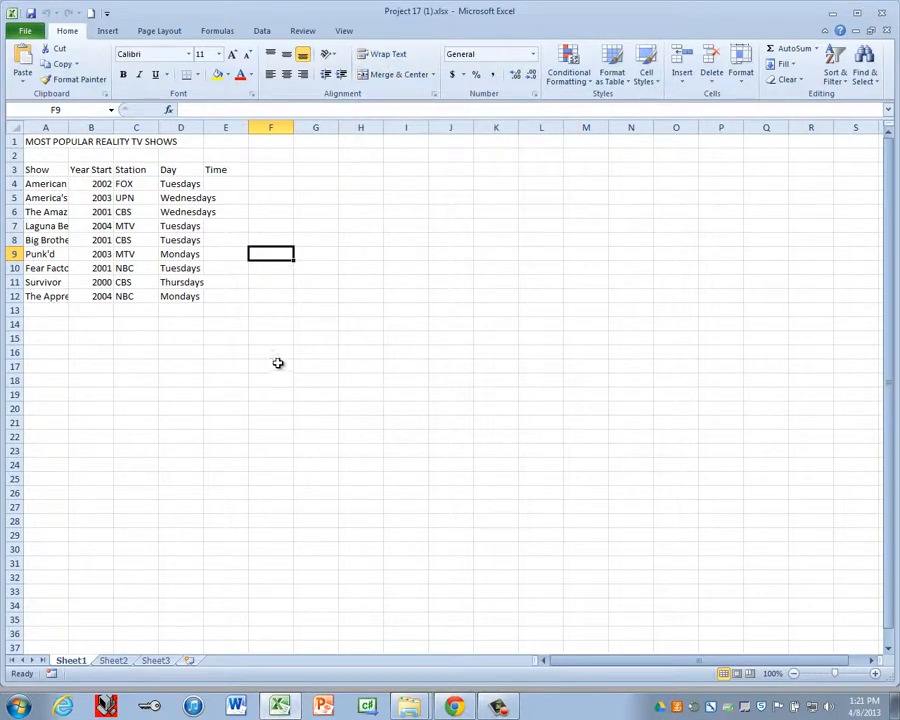
Try entering 8:00 pm as a plain time value for American Idol in cell E4.
{"action": "left_click", "coordinate": [226, 187]}
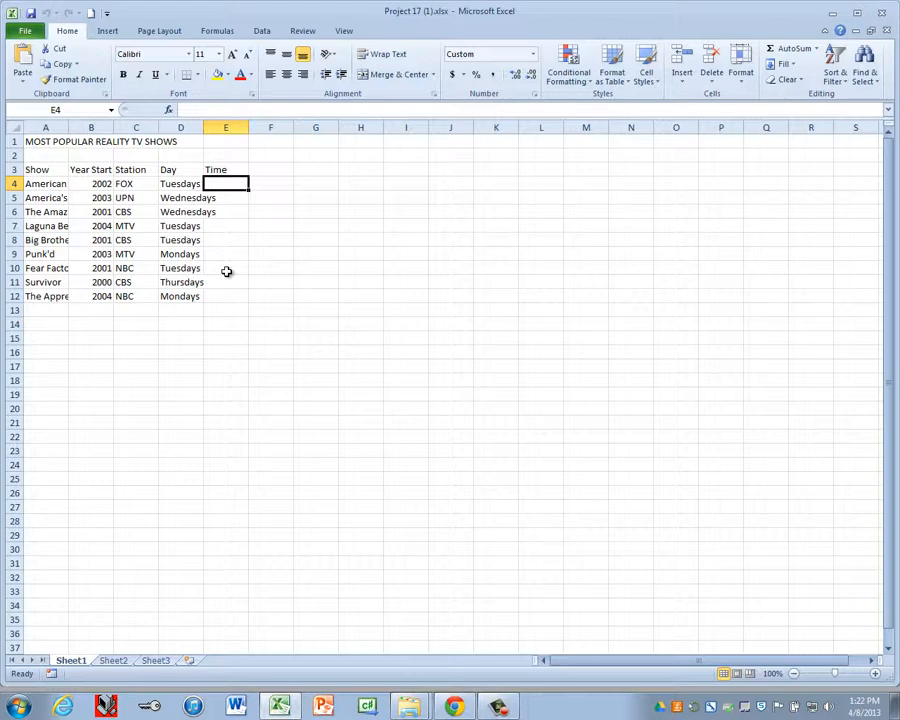
{"action": "type", "text": "8:00 pm"}
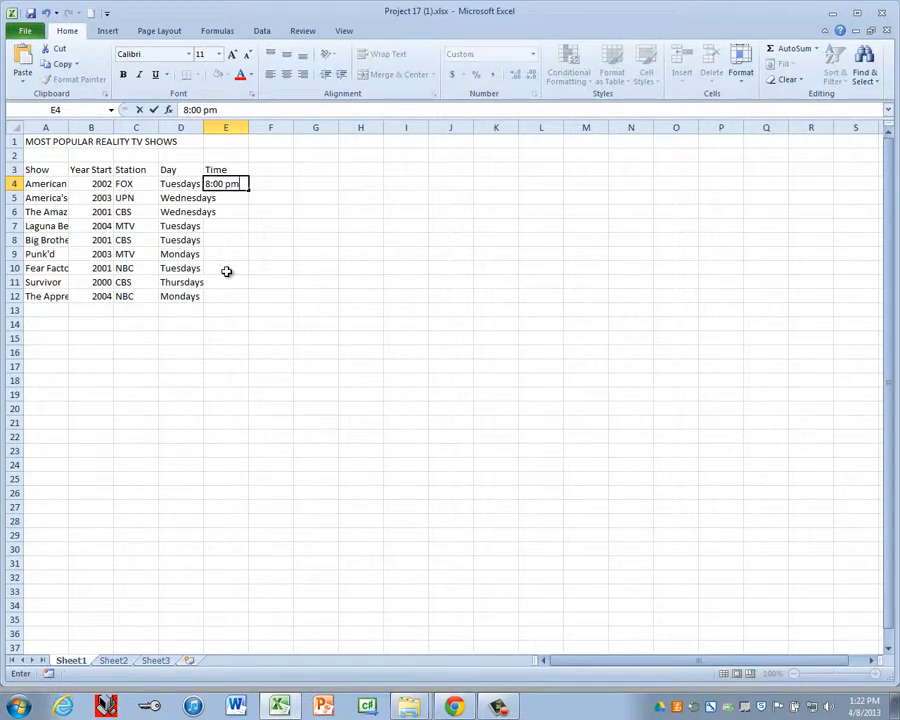
{"action": "key", "text": "Return"}
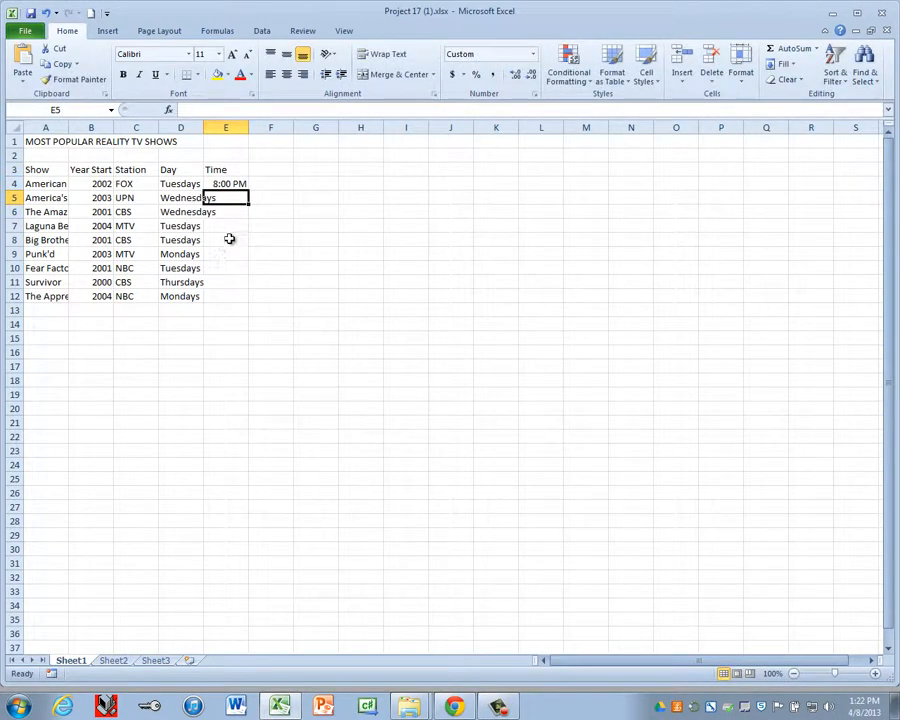
Examine the Time and Custom number formats available for the time in cell E4 without applying one.
{"action": "left_click", "coordinate": [236, 183]}
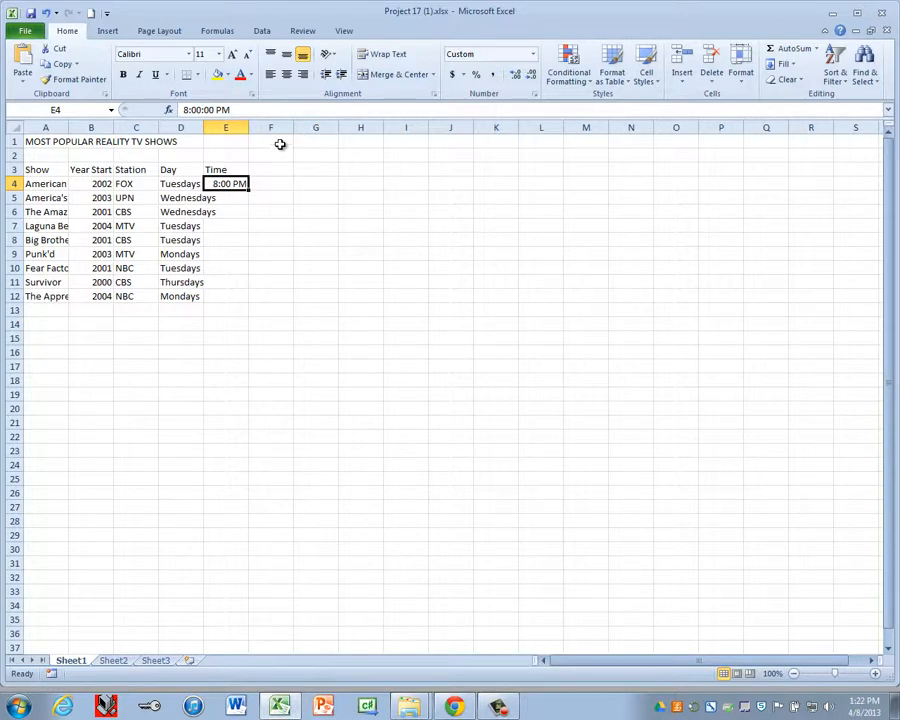
{"action": "left_click", "coordinate": [536, 95]}
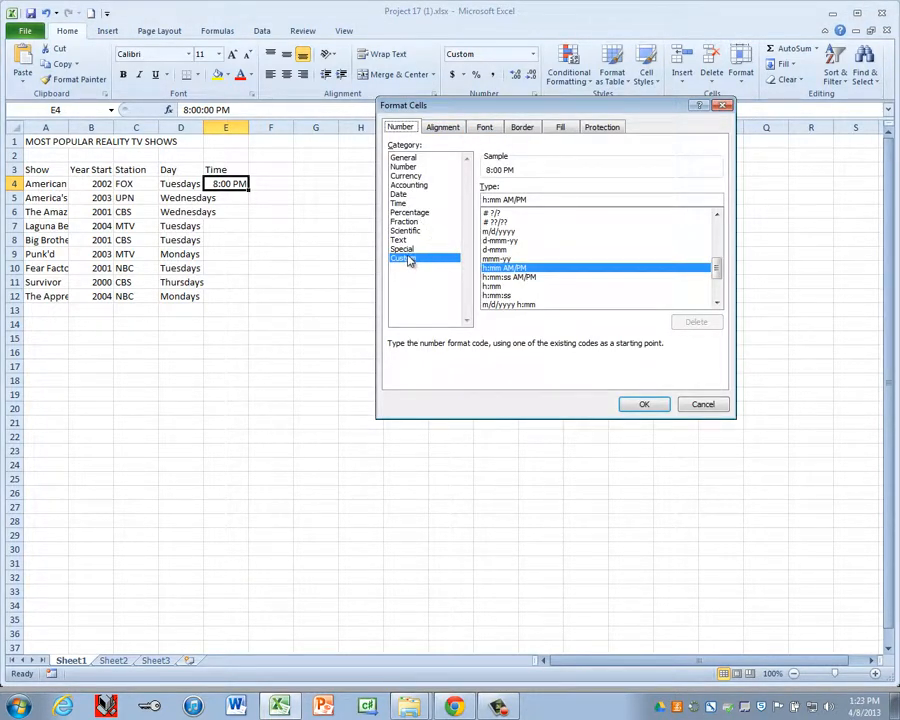
{"action": "left_click", "coordinate": [398, 204]}
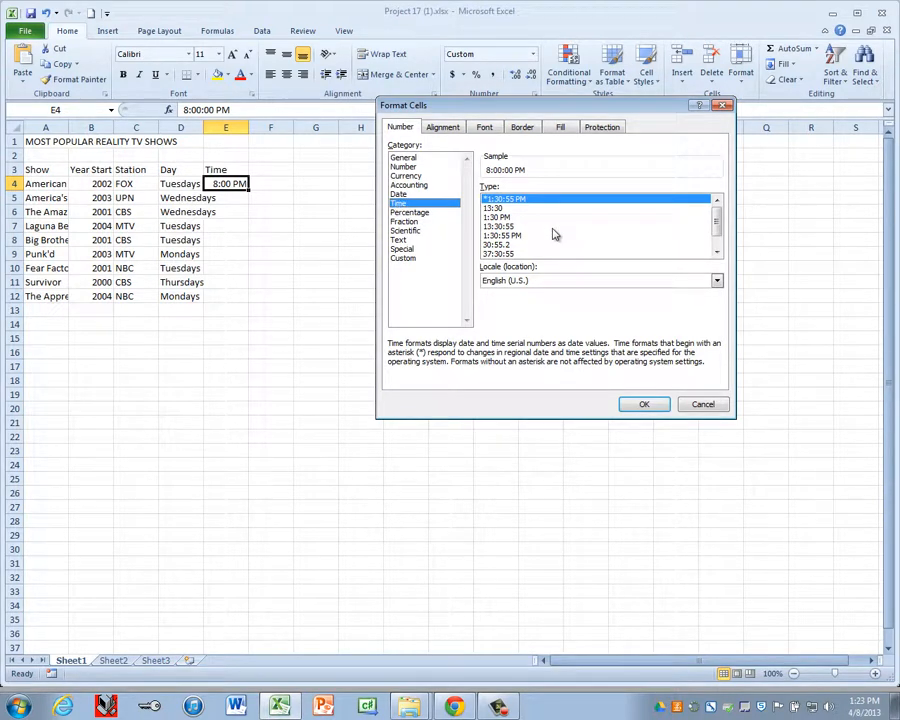
{"action": "mouse_move", "coordinate": [717, 234]}
{"action": "left_mouse_down"}
{"action": "mouse_move", "coordinate": [717, 250]}
{"action": "mouse_move", "coordinate": [717, 231]}
{"action": "left_mouse_up"}
{"action": "left_click", "coordinate": [405, 258]}
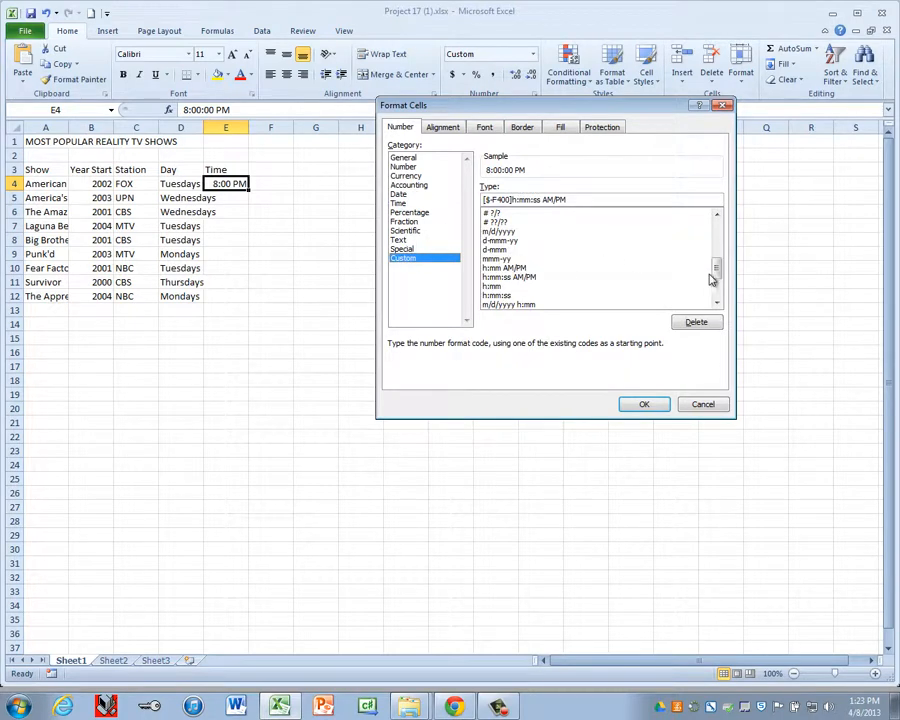
{"action": "left_click_drag", "start_coordinate": [713, 274], "coordinate": [727, 242]}
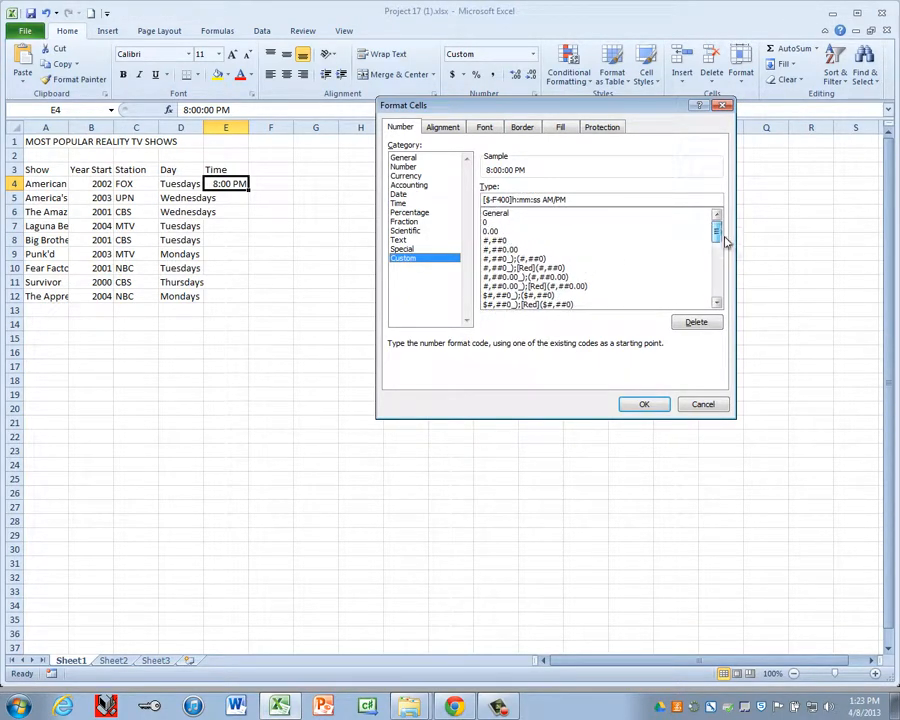
{"action": "left_click", "coordinate": [705, 406]}
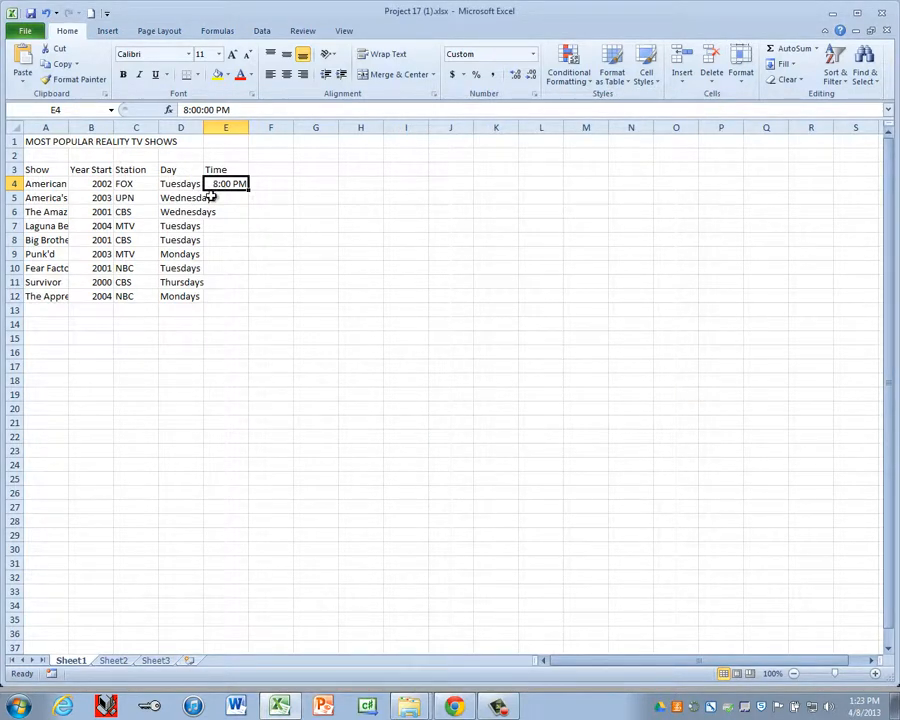
Clear cell E4 and re-enter its time as text with a leading apostrophe: '8:00 pm.
{"action": "key", "text": "Delete"}
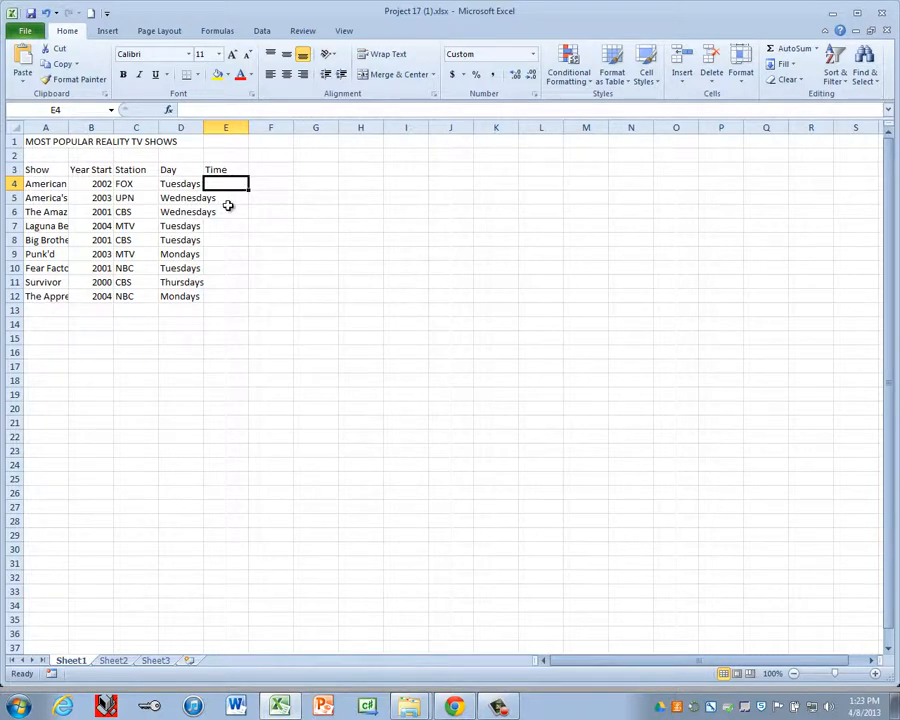
{"action": "type", "text": "'8:00 pm"}
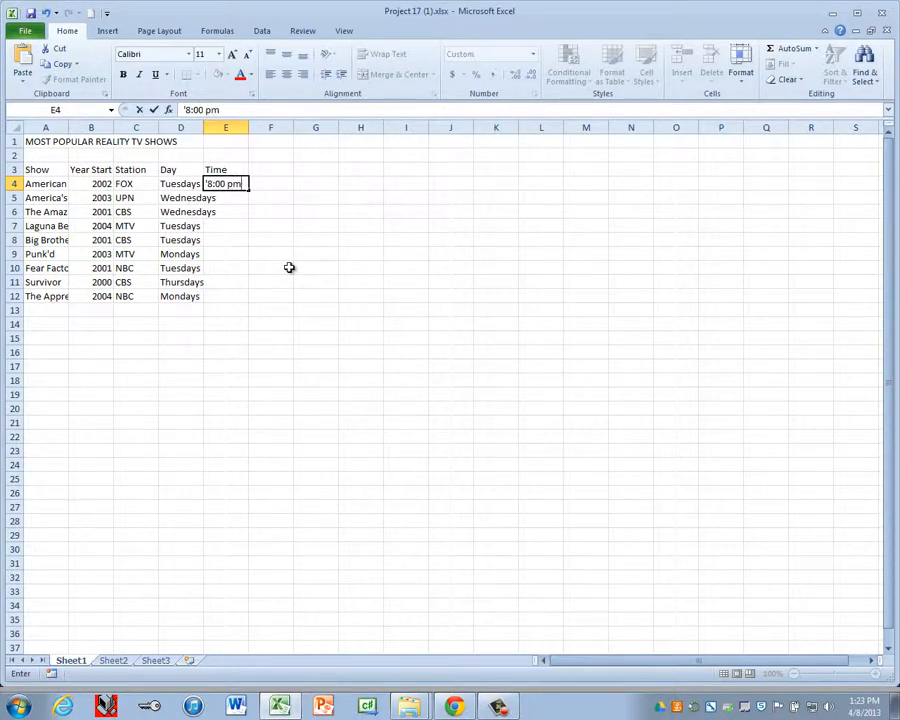
{"action": "key", "text": "Return"}
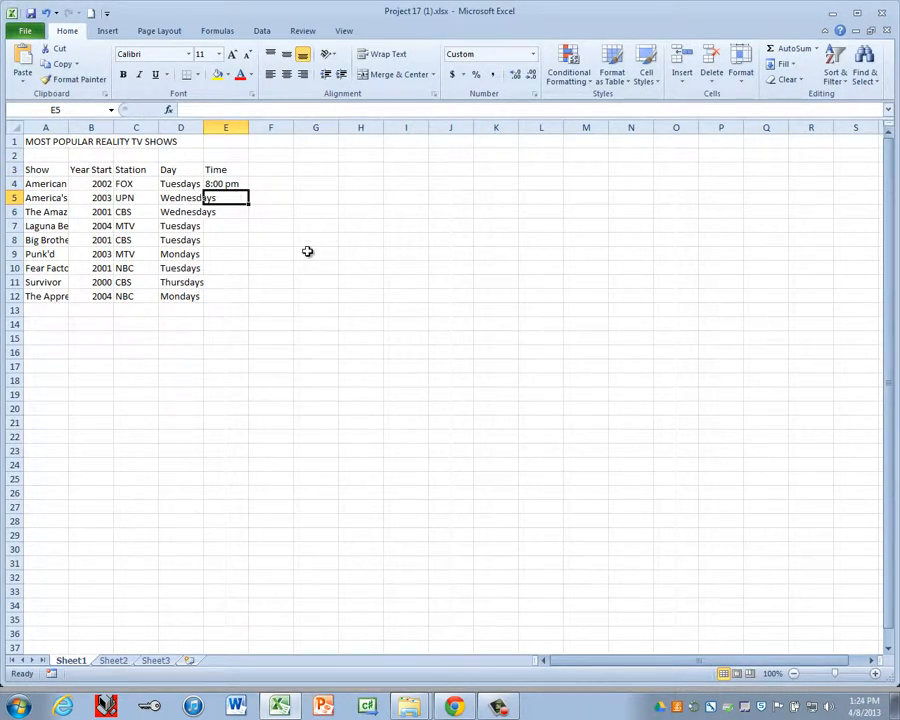
Enter the remaining times as apostrophe-prefixed text in E5:E12: 8:00, 8:00, 10:30, 9:00, 10:00, 8:00, 8:00 and 9:00 pm.
{"action": "type", "text": "'8:00 pm"}
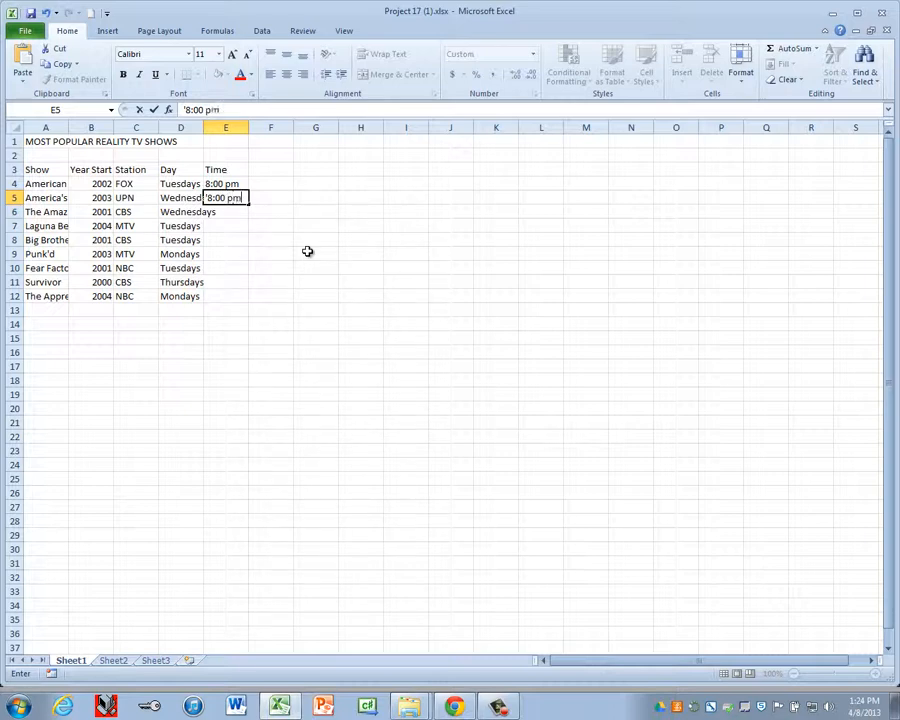
{"action": "key", "text": "Return"}
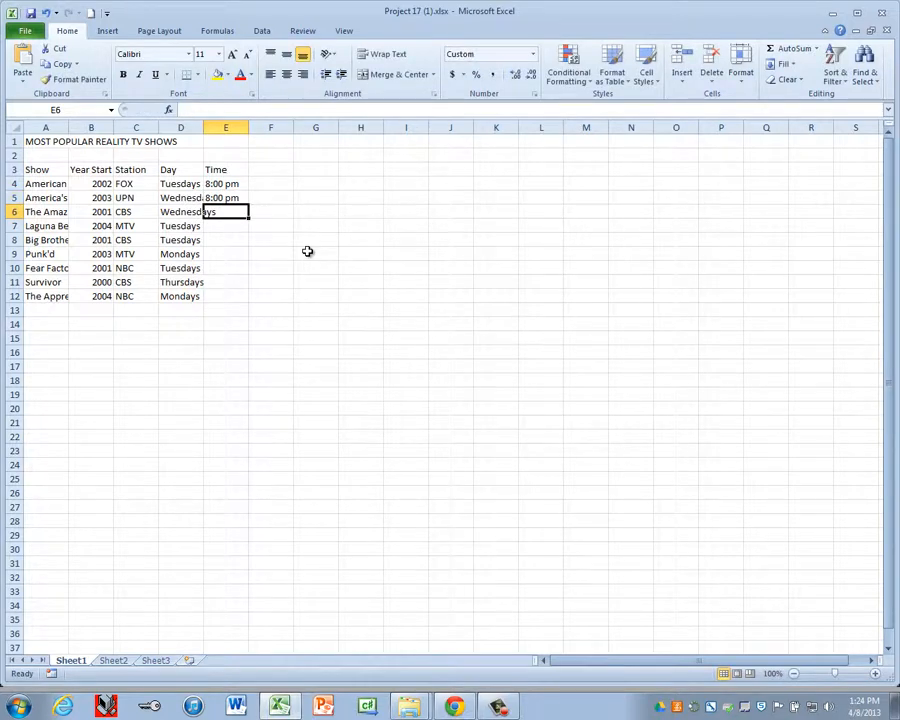
{"action": "type", "text": "'"}
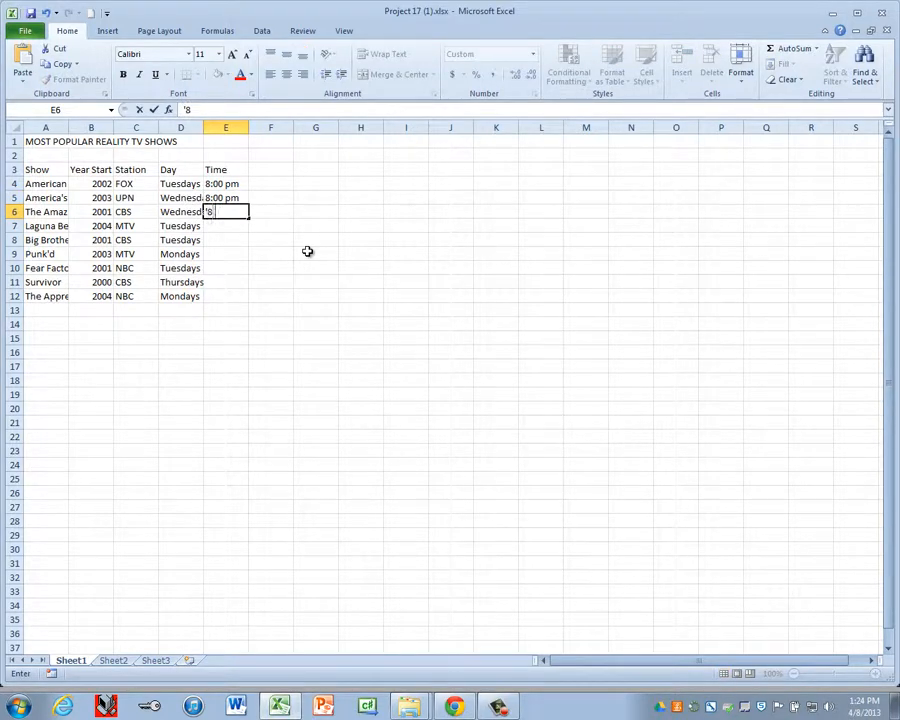
{"action": "type", "text": "8:00p pm"}
{"action": "key", "text": "Return"}
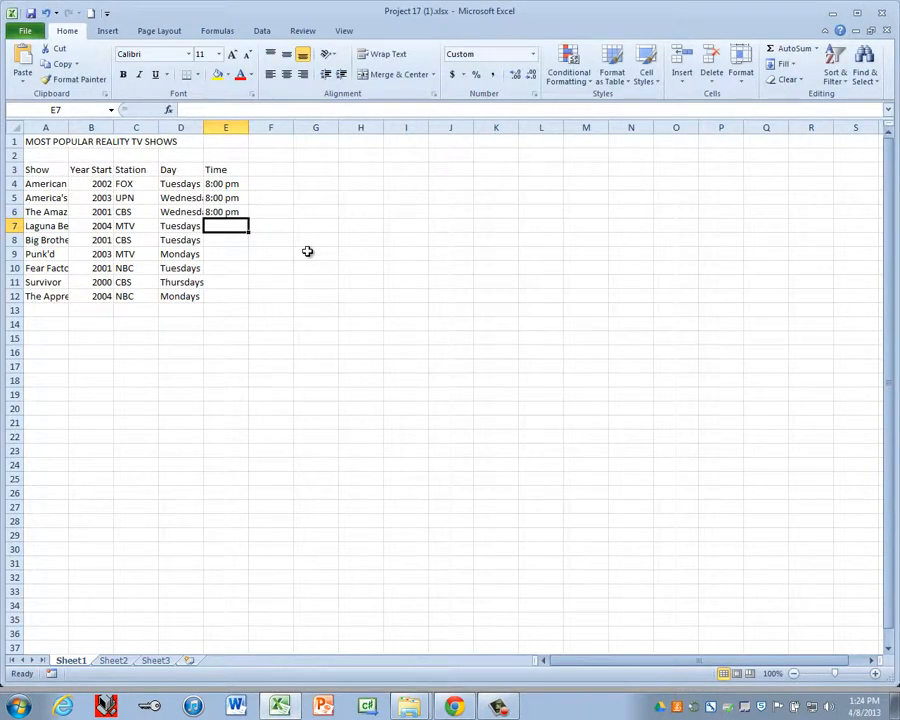
{"action": "type", "text": "'10"}
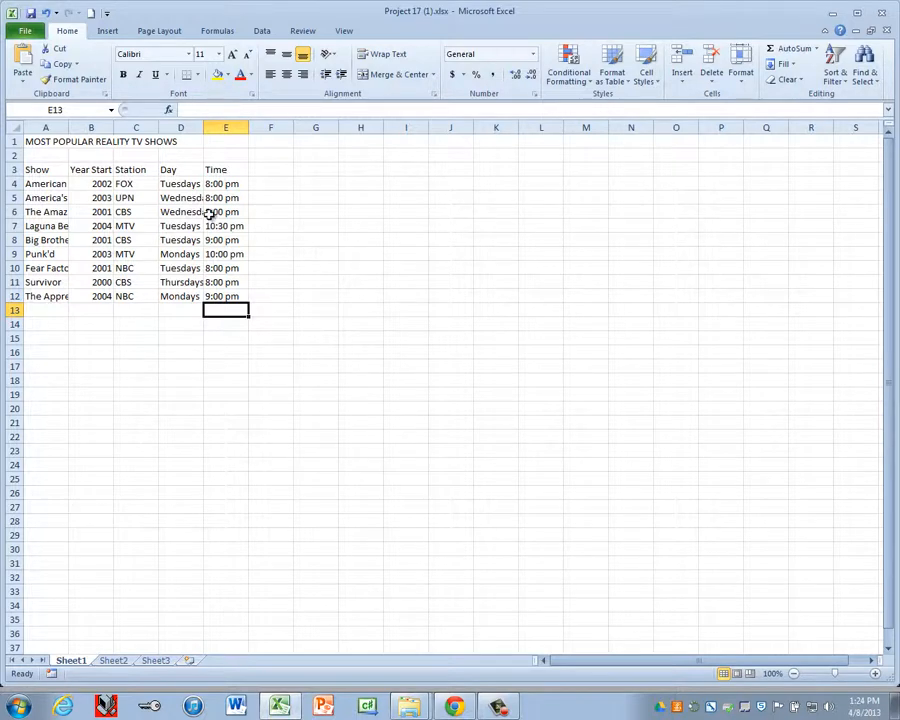
Format the title in A1 as 15-point bold and merge and center it across A1:E1.
{"action": "left_click", "coordinate": [47, 141]}
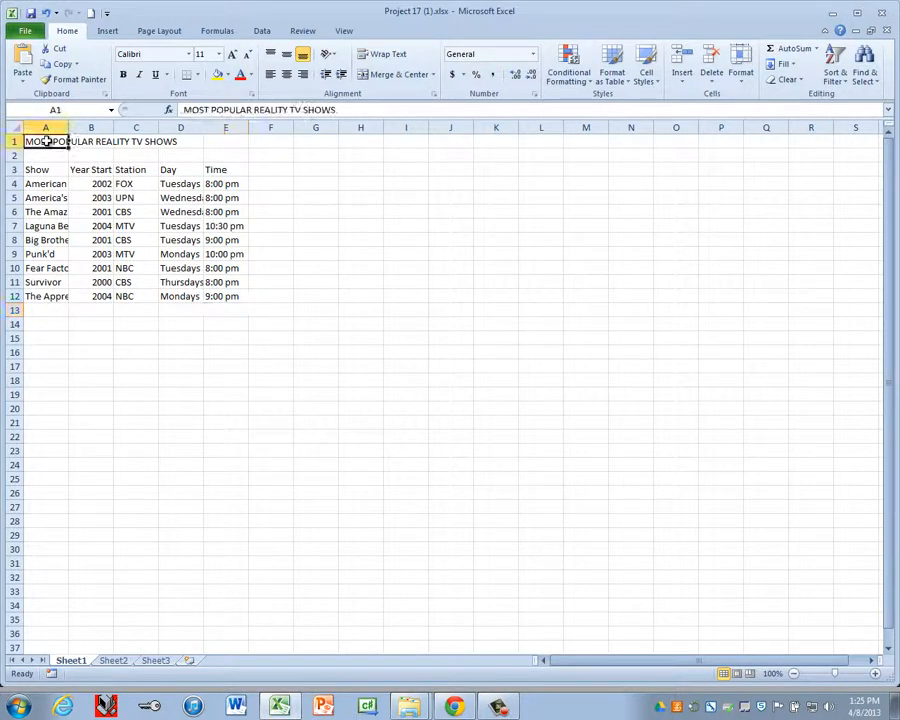
{"action": "left_click", "coordinate": [218, 57]}
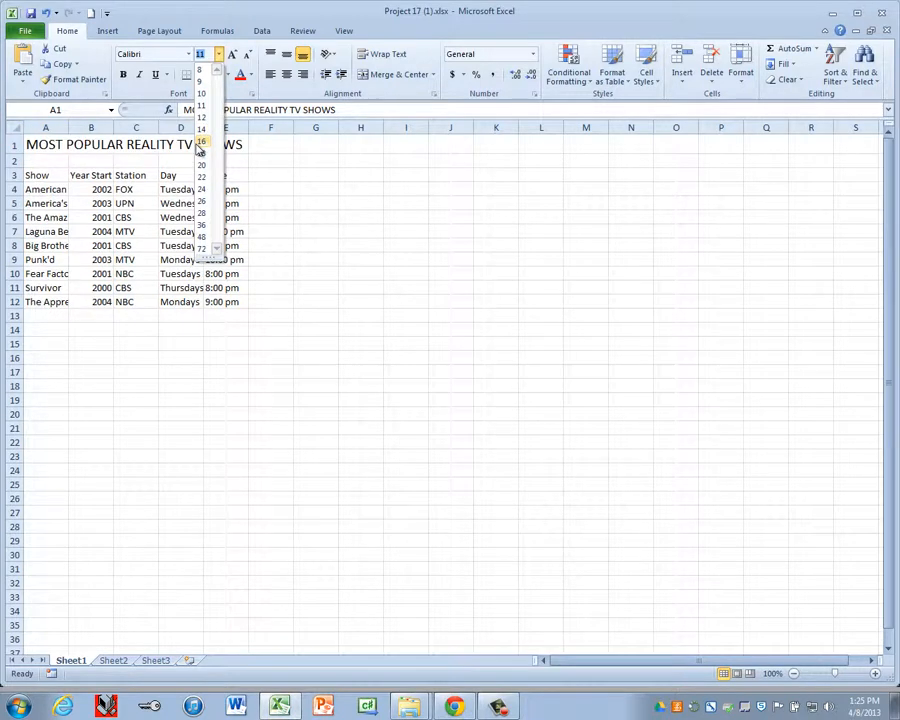
{"action": "type", "text": "15"}
{"action": "key", "text": "Return"}
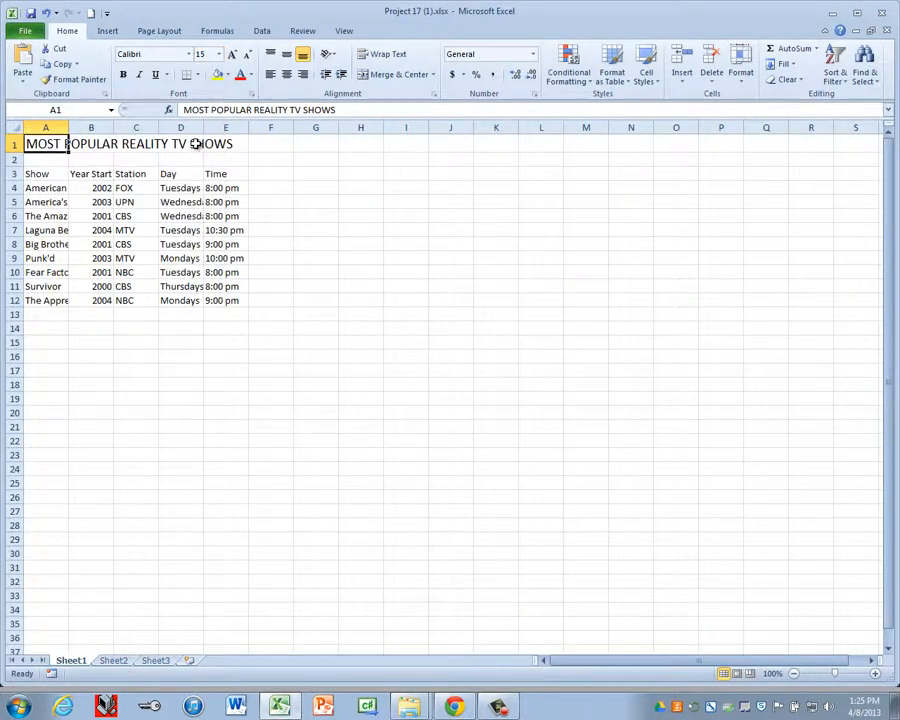
{"action": "left_click", "coordinate": [123, 74]}
{"action": "left_click_drag", "start_coordinate": [66, 146], "coordinate": [215, 148]}
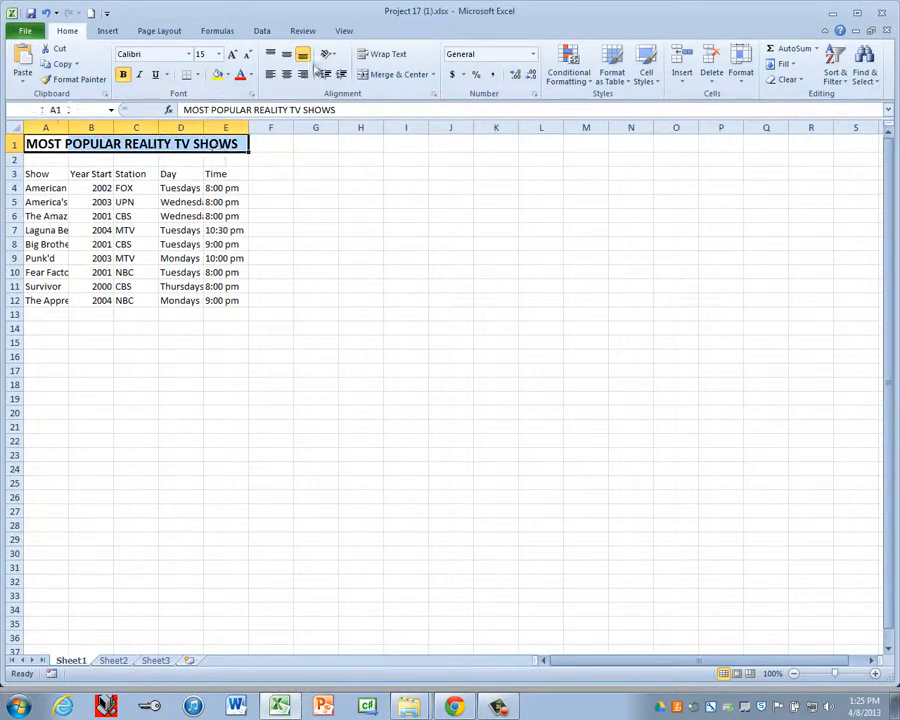
{"action": "left_click", "coordinate": [395, 74]}
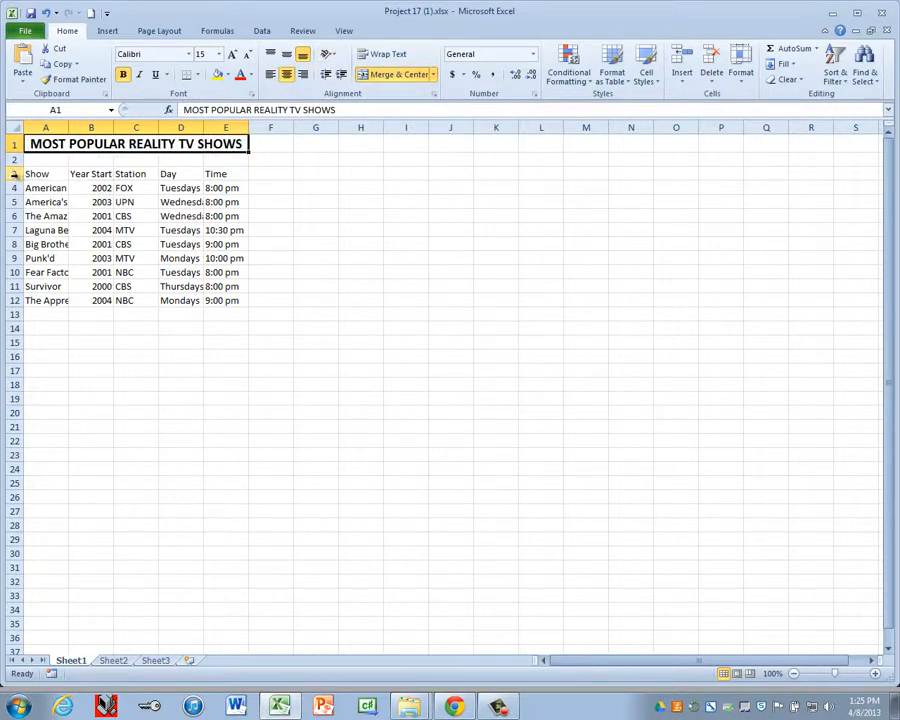
Underline and center the column headings in row 3.
{"action": "left_click", "coordinate": [14, 174]}
{"action": "left_click", "coordinate": [154, 74]}
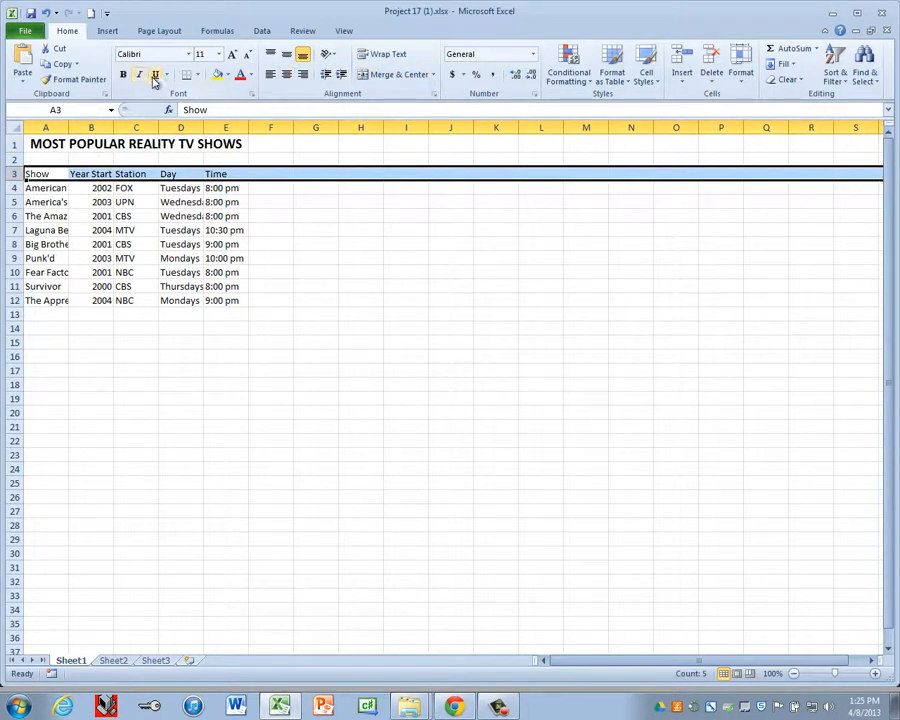
{"action": "left_click", "coordinate": [286, 75]}
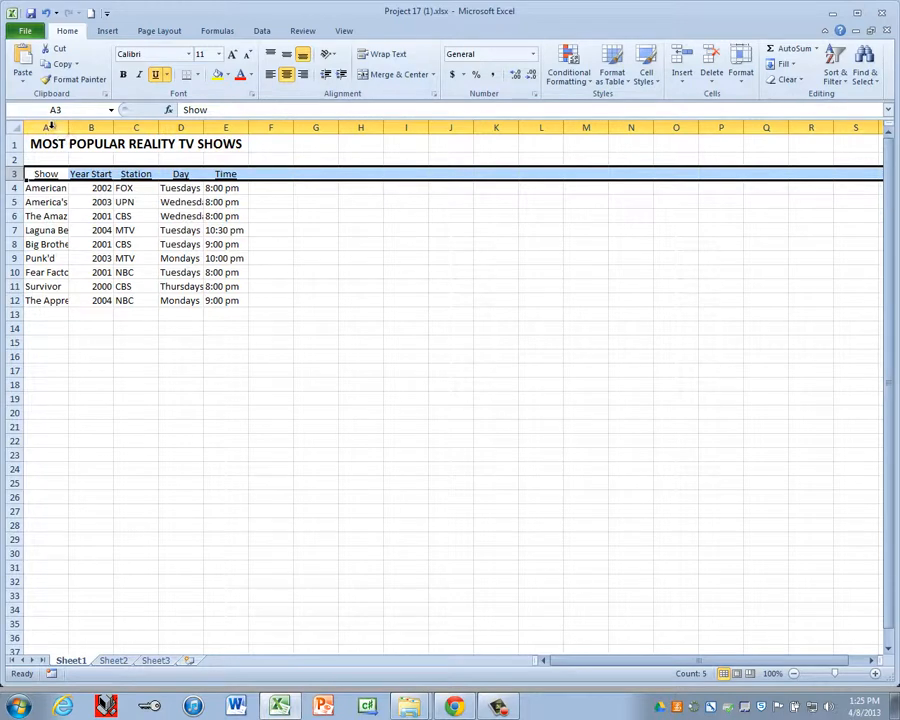
AutoFit the widths of columns A through E to their contents.
{"action": "left_click_drag", "start_coordinate": [50, 127], "coordinate": [249, 127]}
{"action": "double_click", "coordinate": [249, 127]}
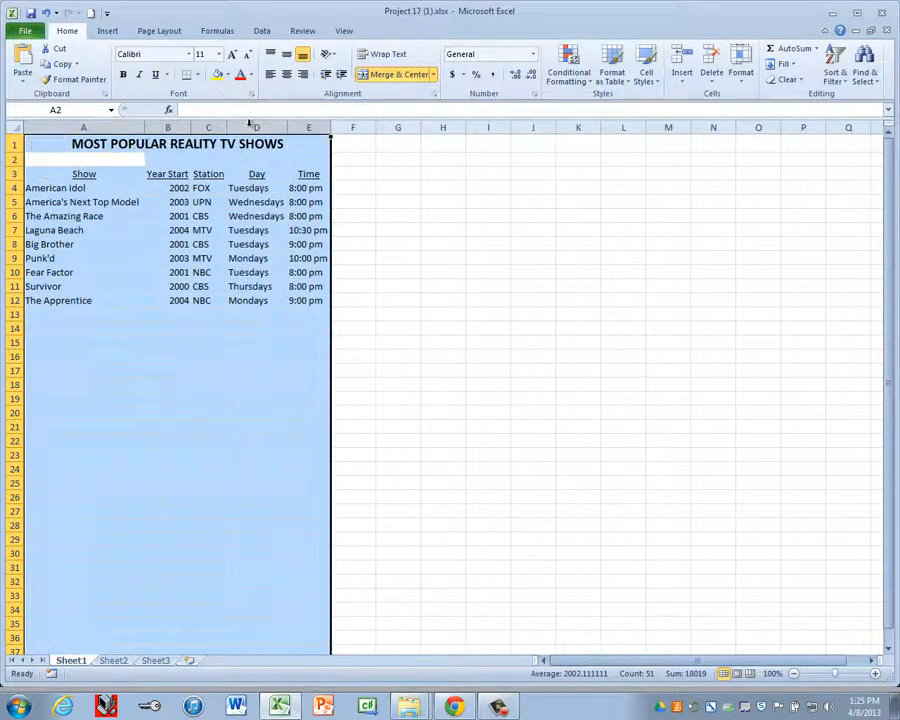
{"action": "left_click", "coordinate": [236, 328]}
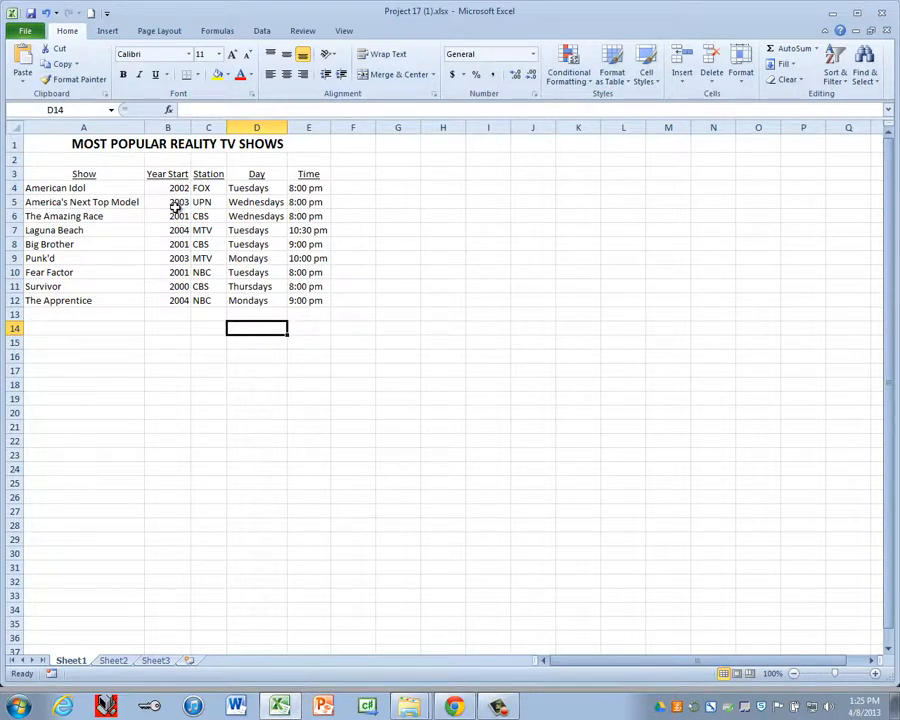
Center the Year Start and Station data in B4:C12 and right-align the Day and Time data in D4:E12.
{"action": "left_click_drag", "start_coordinate": [169, 189], "coordinate": [205, 300]}
{"action": "left_click", "coordinate": [287, 74]}
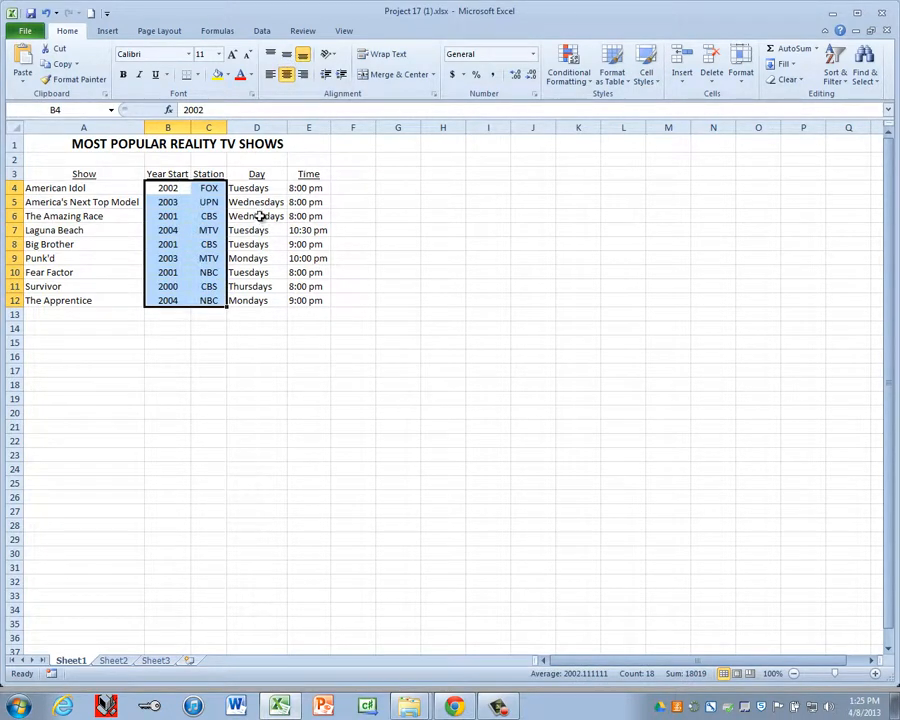
{"action": "left_click_drag", "start_coordinate": [241, 189], "coordinate": [307, 290]}
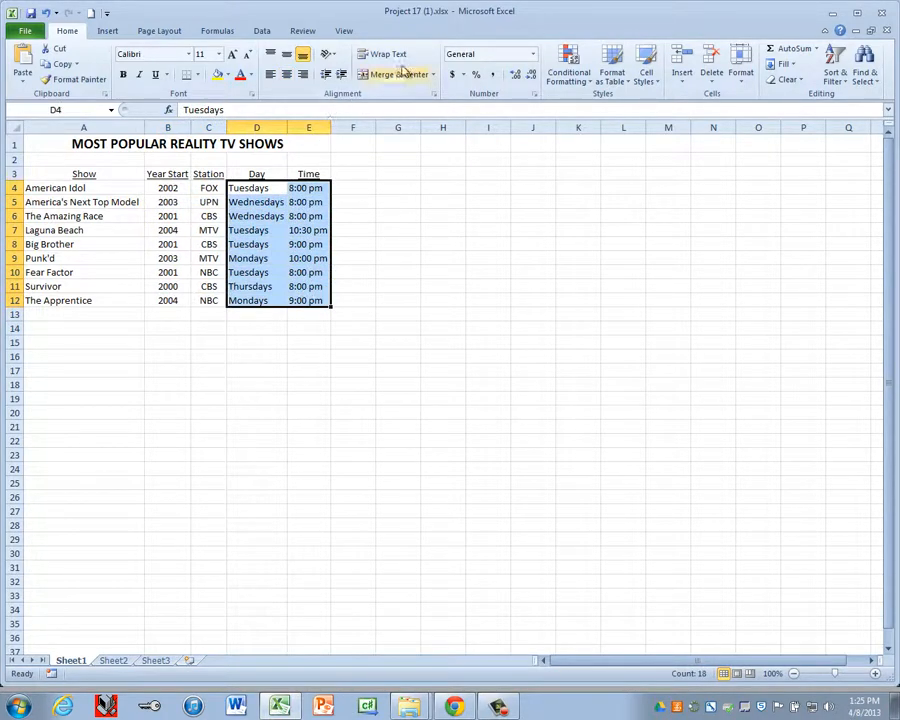
{"action": "left_click", "coordinate": [302, 74]}
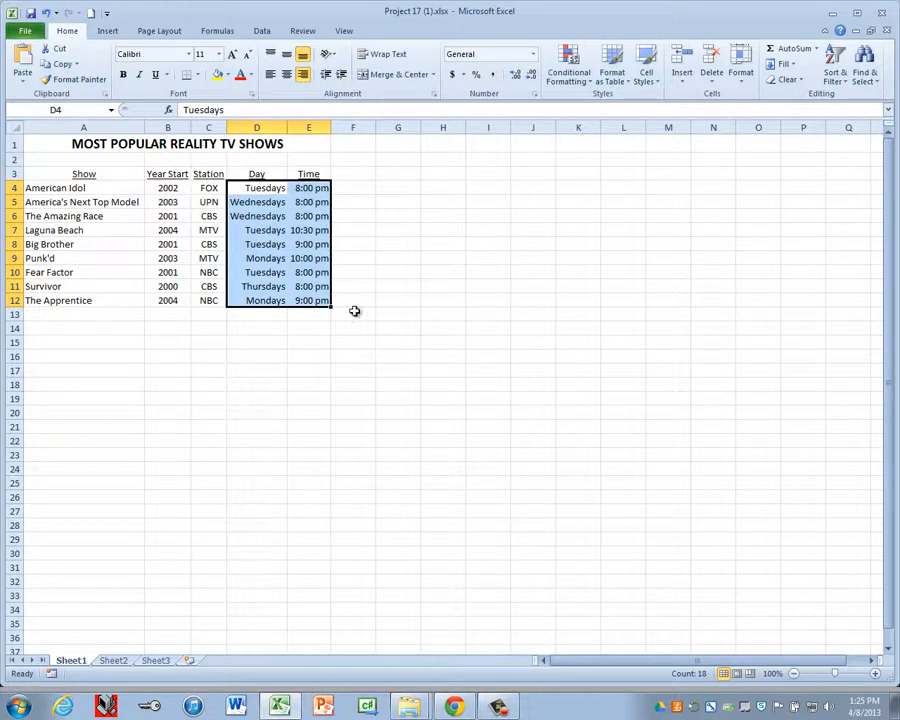
{"action": "left_click", "coordinate": [182, 328]}
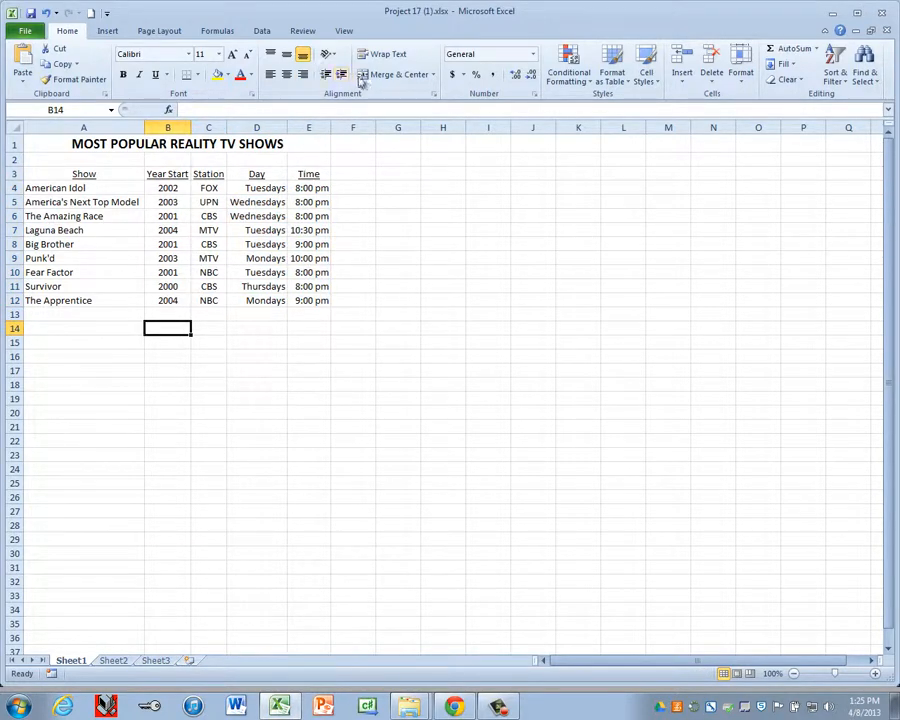
Set the page margins options to center the sheet on the page both horizontally and vertically.
{"action": "left_click", "coordinate": [160, 31]}
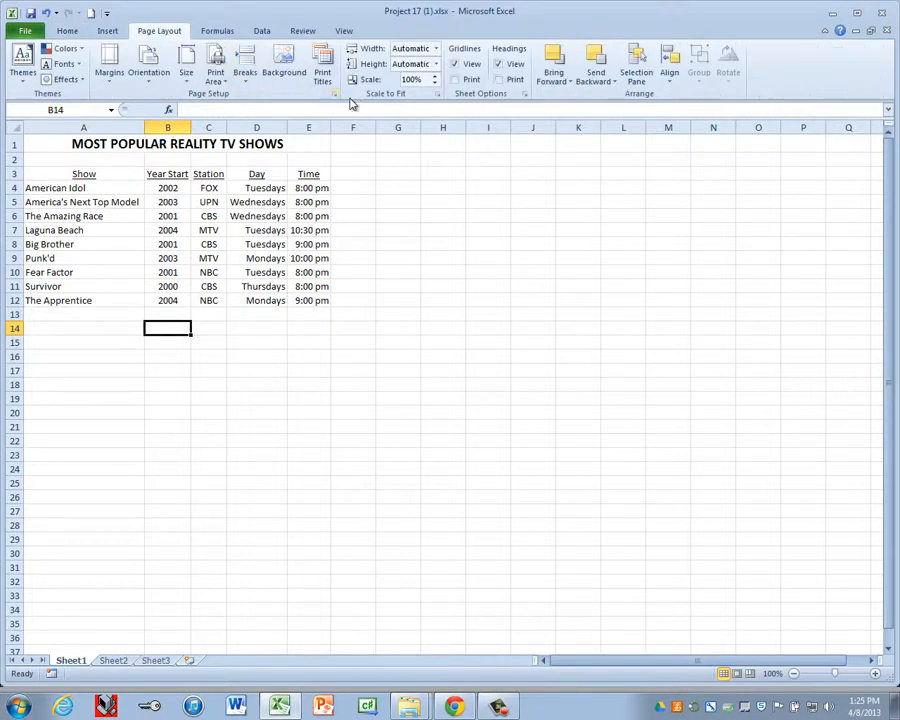
{"action": "left_click", "coordinate": [335, 95]}
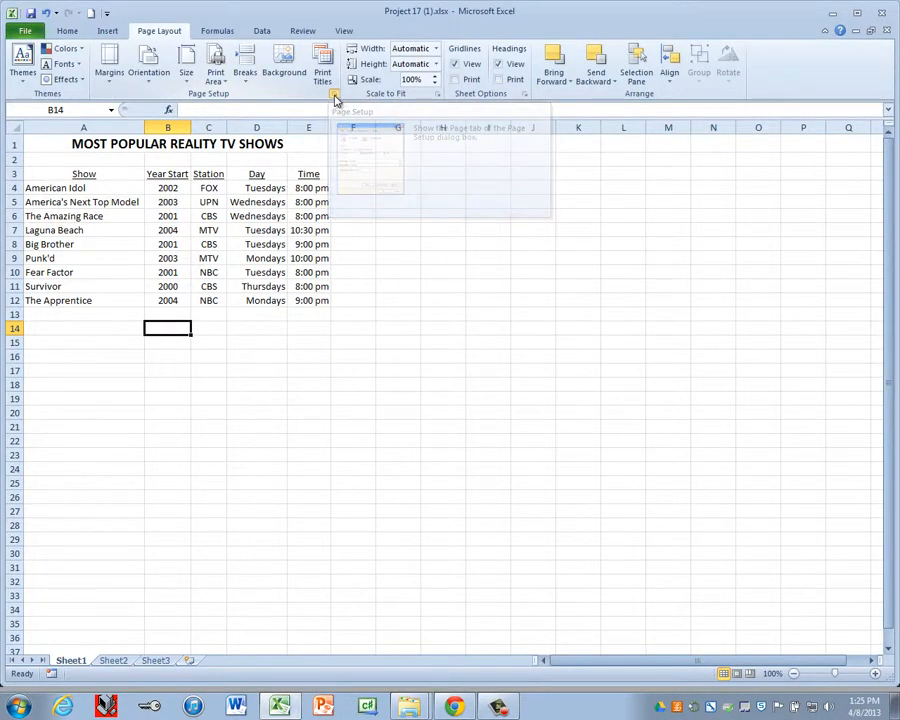
{"action": "left_click", "coordinate": [469, 131]}
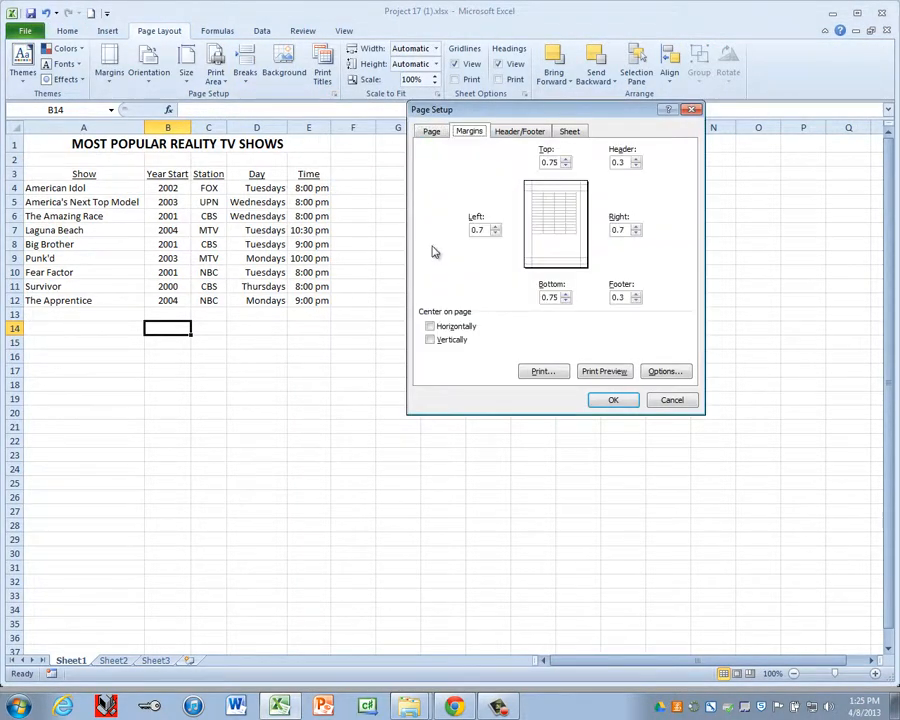
{"action": "left_click", "coordinate": [430, 326]}
{"action": "left_click", "coordinate": [430, 339]}
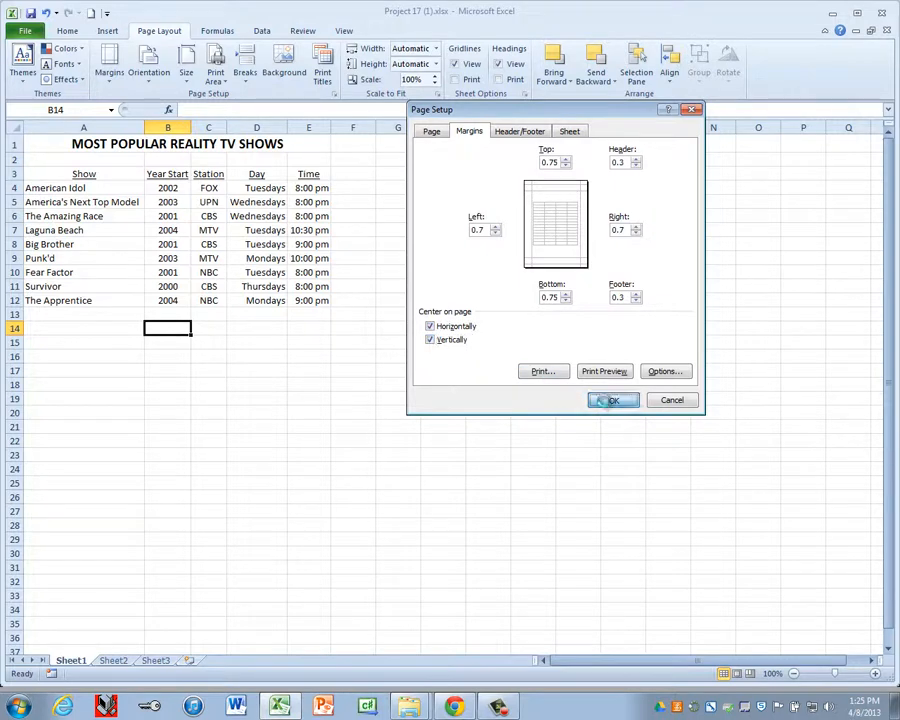
Apply the page setup and insert a page header with "Student Name" in its left section and A1 in its center section.
{"action": "left_click", "coordinate": [612, 399]}
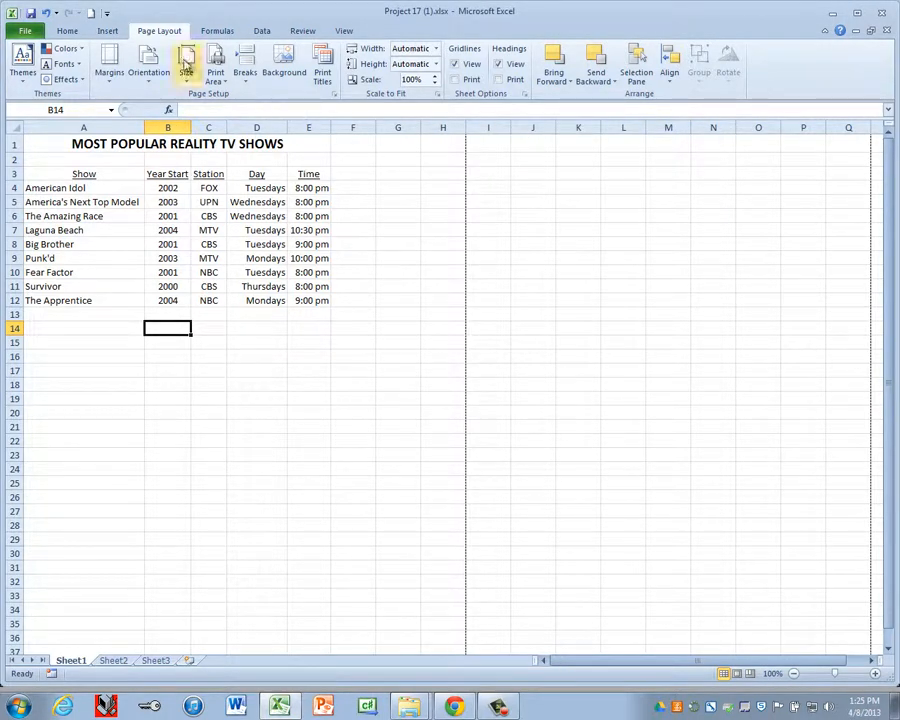
{"action": "left_click", "coordinate": [108, 31]}
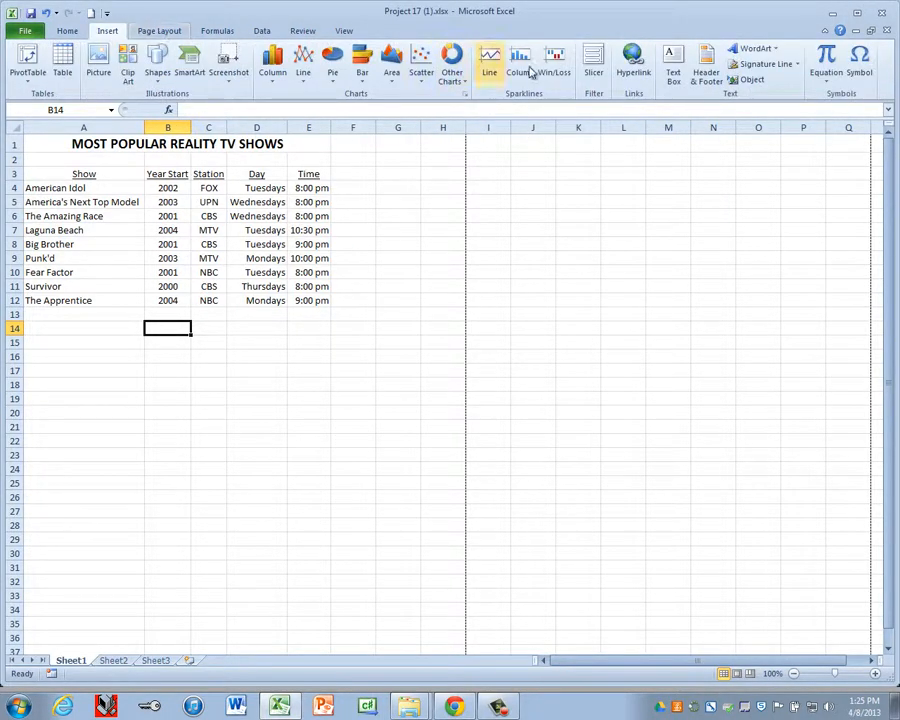
{"action": "left_click", "coordinate": [703, 72]}
{"action": "left_click", "coordinate": [182, 185]}
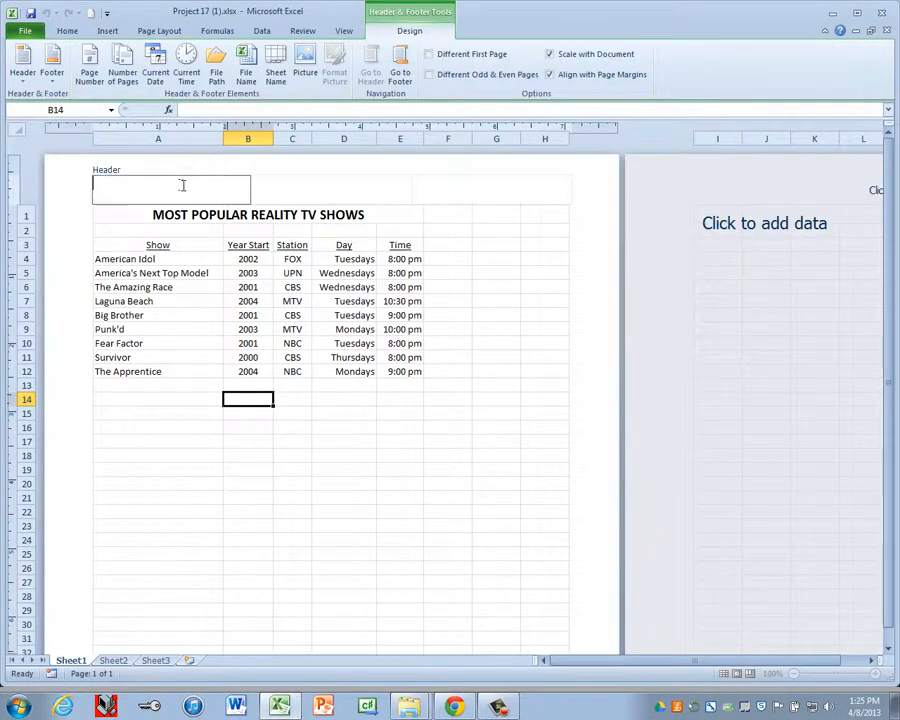
{"action": "type", "text": "Student Name"}
{"action": "key", "text": "Tab"}
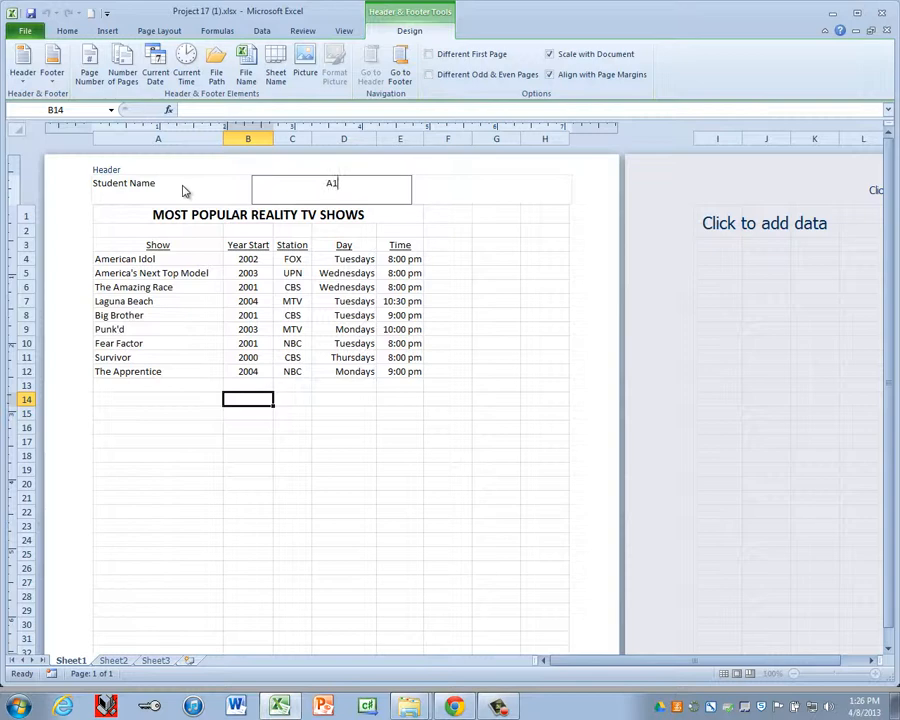
{"action": "key", "text": "Tab"}
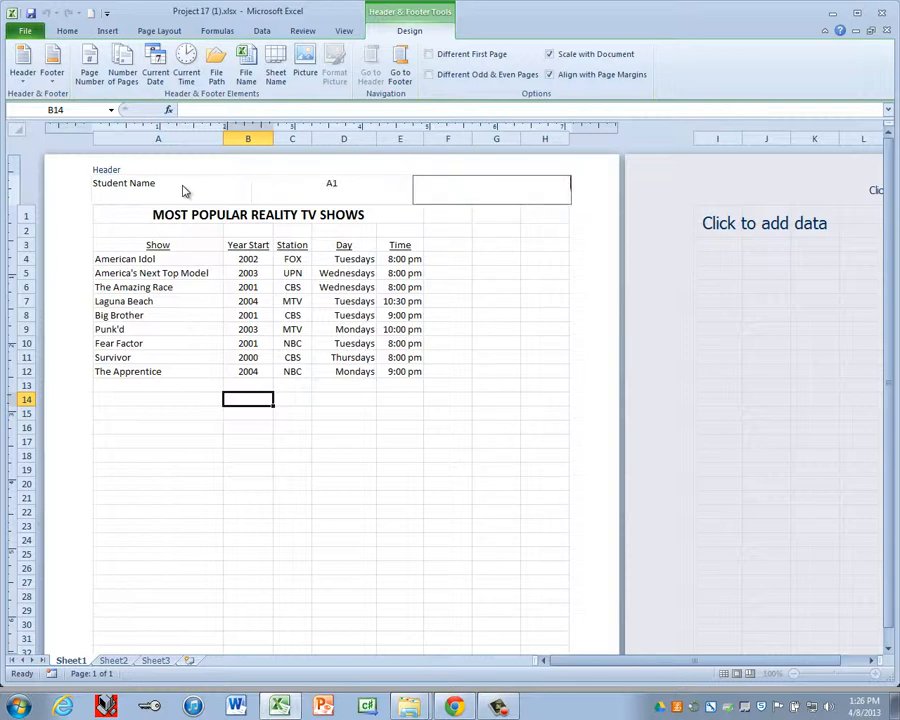
Insert the file name field in the header's right section and return the sheet to Normal view.
{"action": "left_click", "coordinate": [245, 62]}
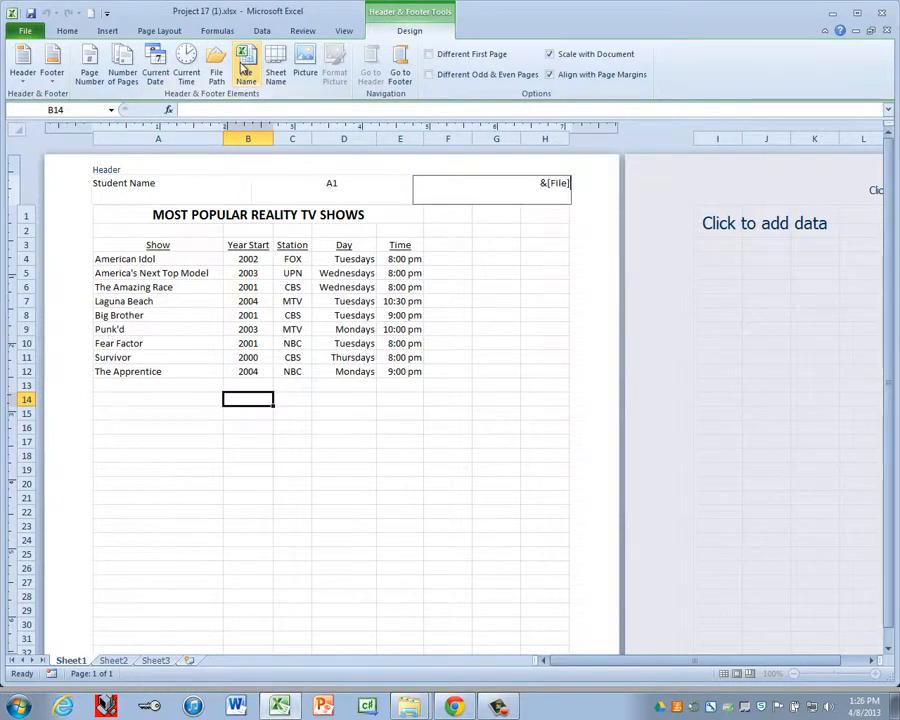
{"action": "left_click", "coordinate": [151, 231]}
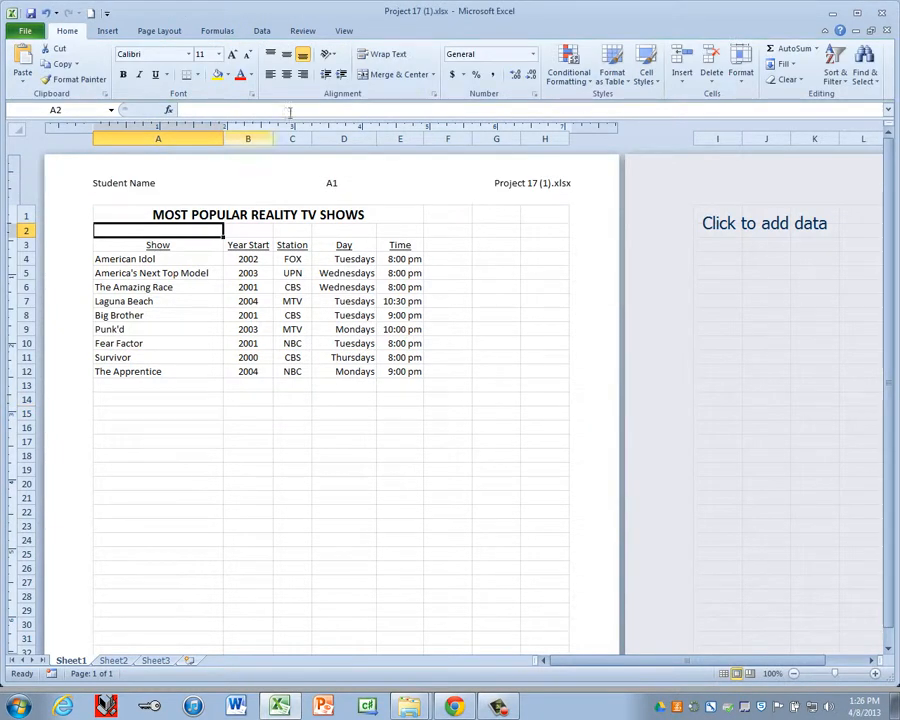
{"action": "left_click", "coordinate": [342, 32]}
{"action": "left_click", "coordinate": [23, 66]}
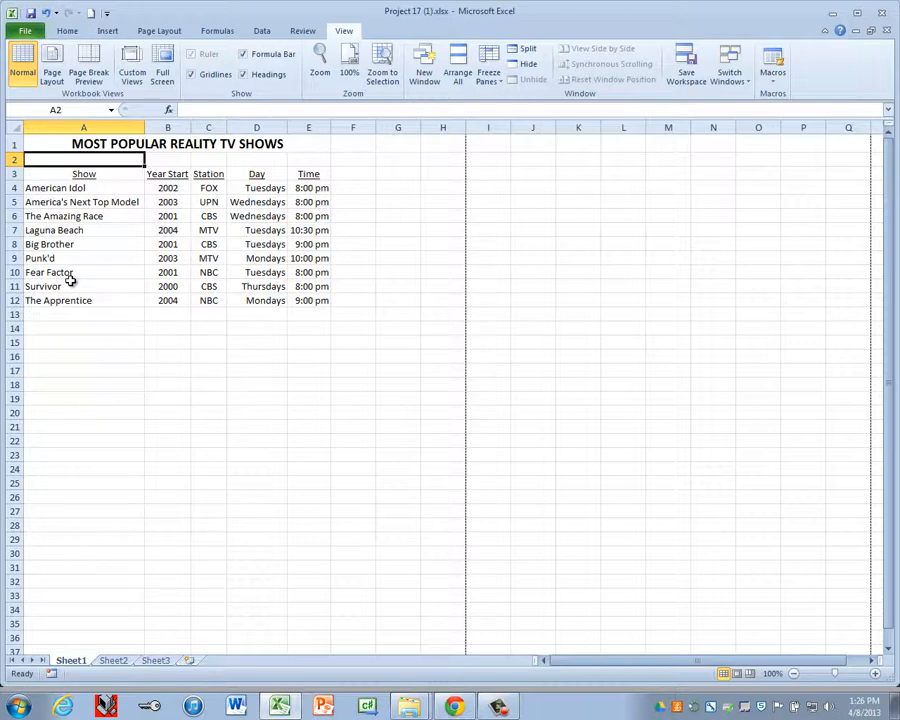
Spell check the entire sheet, ignoring Punk'd once and continuing the check from the beginning of the sheet.
{"action": "key", "text": "F7"}
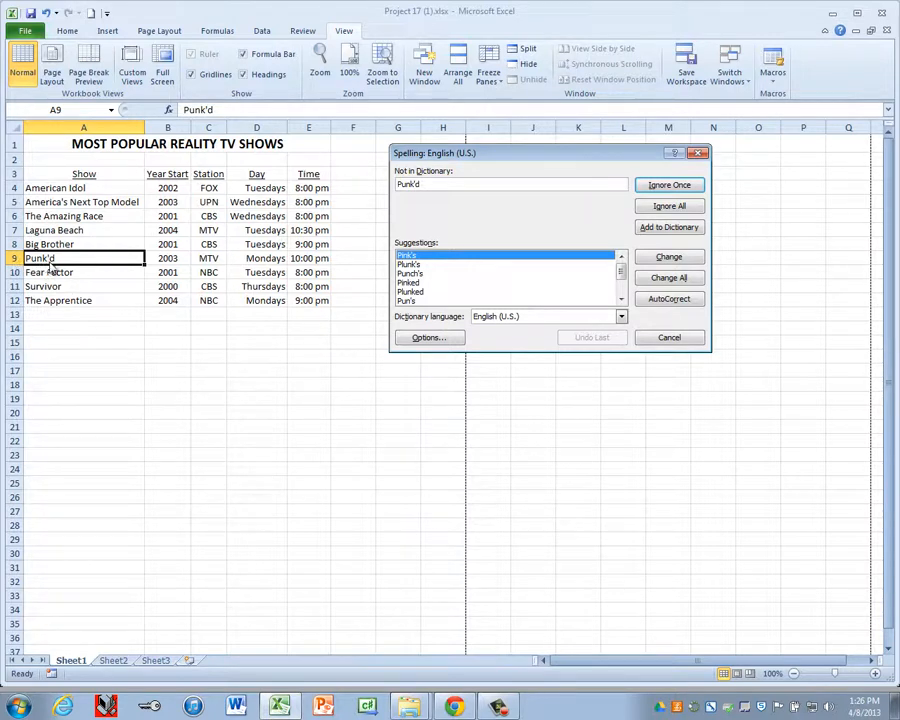
{"action": "left_click", "coordinate": [686, 193]}
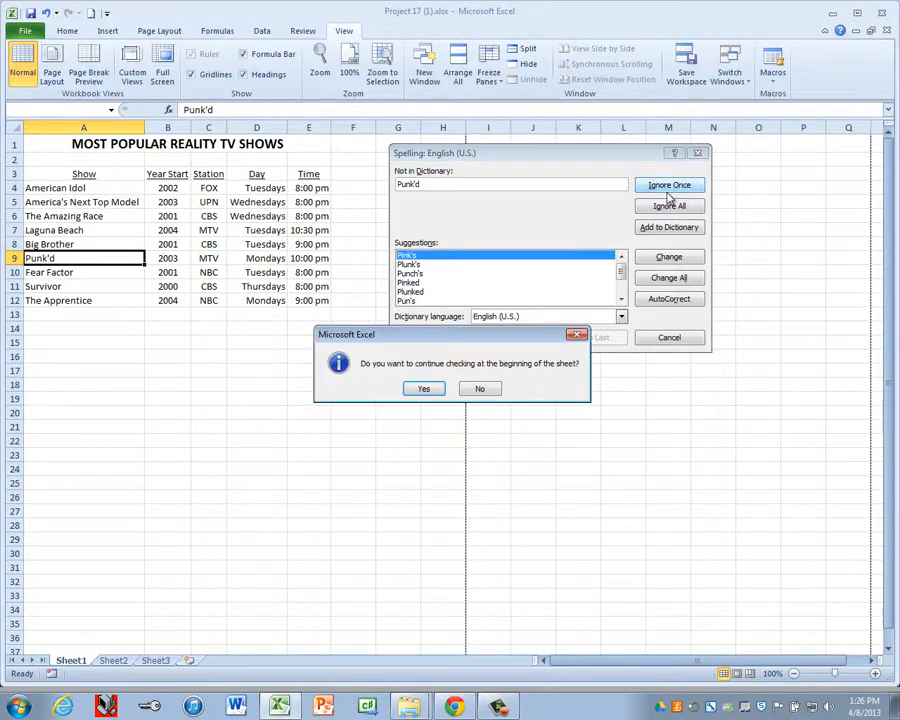
{"action": "left_click", "coordinate": [425, 391]}
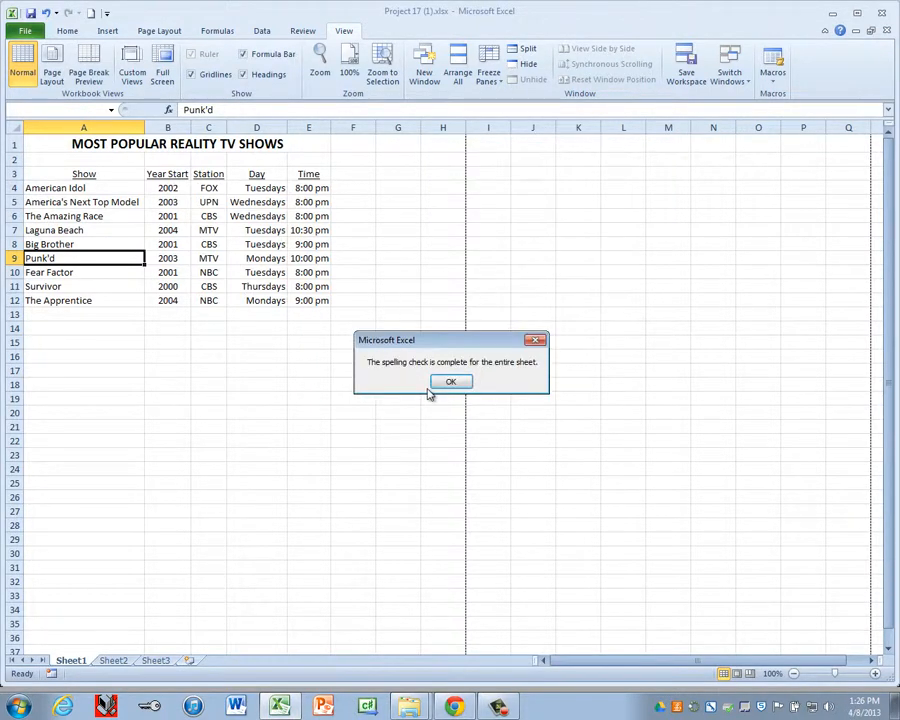
{"action": "left_click", "coordinate": [450, 381]}
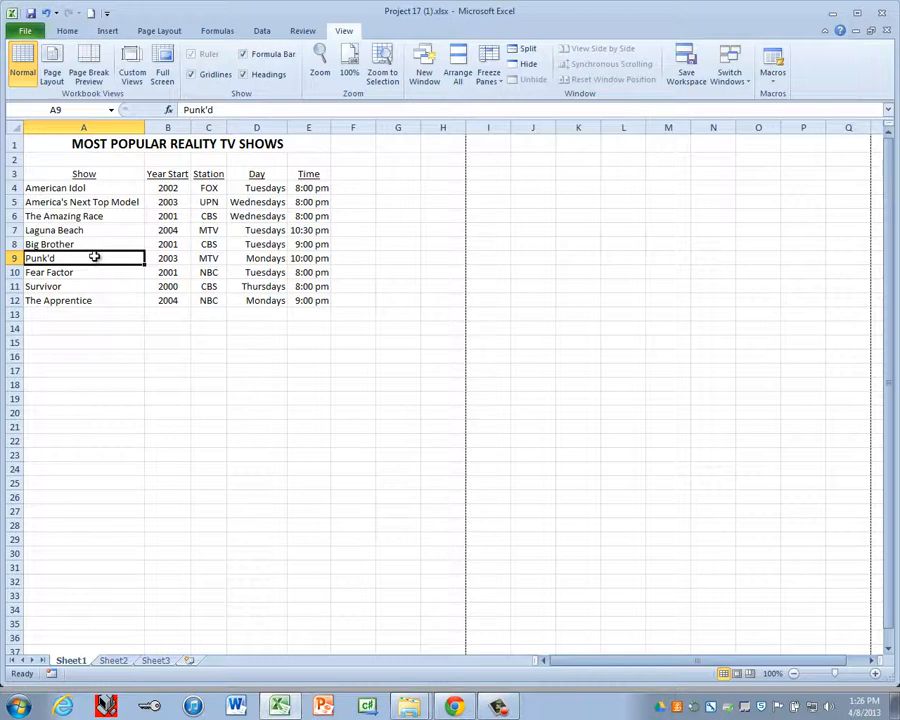
Save the workbook as Project 17 in the Excel folder of A1 Computer Technology 1 within Sample Student Drive.
{"action": "left_click", "coordinate": [18, 31]}
{"action": "left_click", "coordinate": [30, 75]}
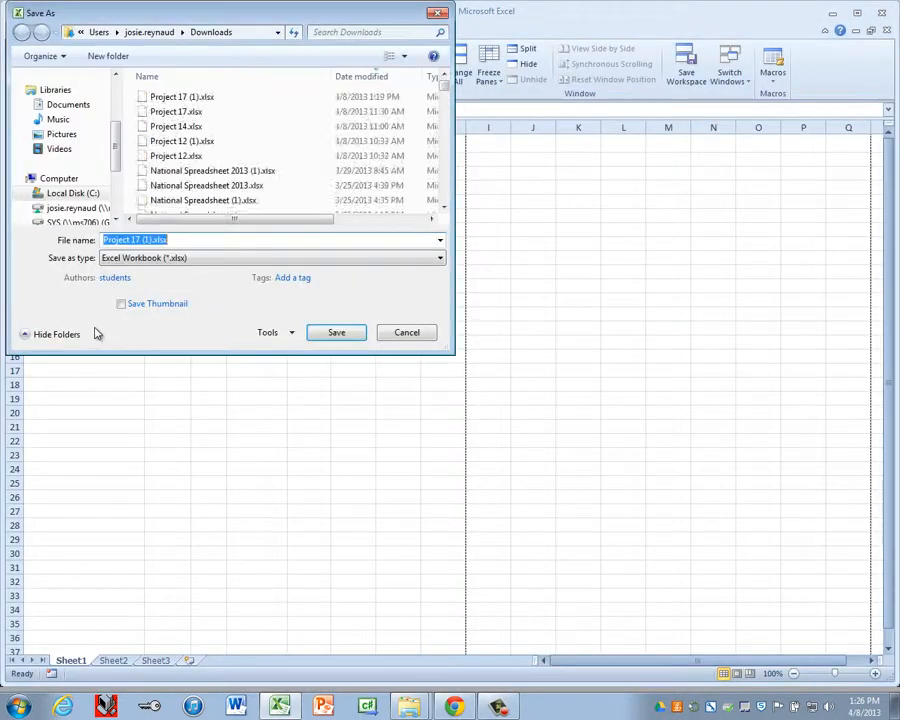
{"action": "left_click", "coordinate": [68, 207]}
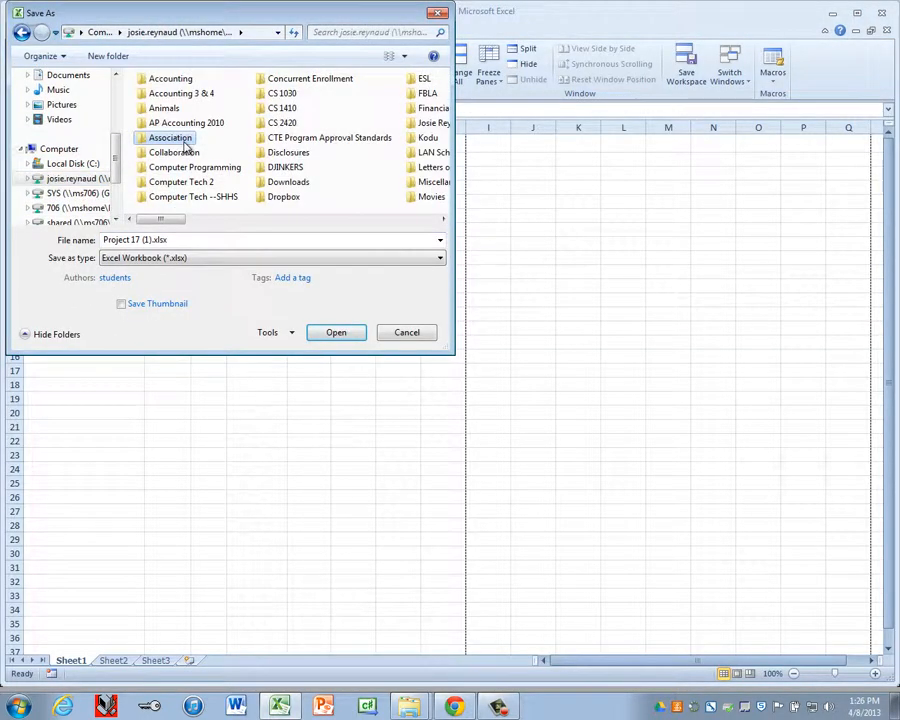
{"action": "scroll", "coordinate": [185, 150], "scroll_direction": "down", "scroll_amount": 5}
{"action": "double_click", "coordinate": [178, 168]}
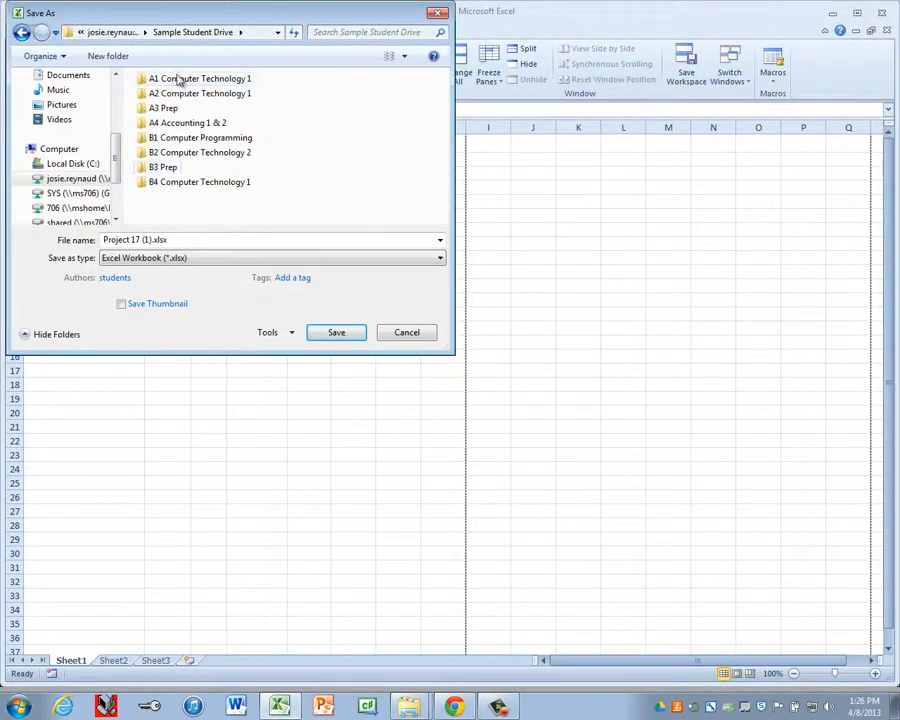
{"action": "double_click", "coordinate": [180, 80]}
{"action": "left_click", "coordinate": [157, 96]}
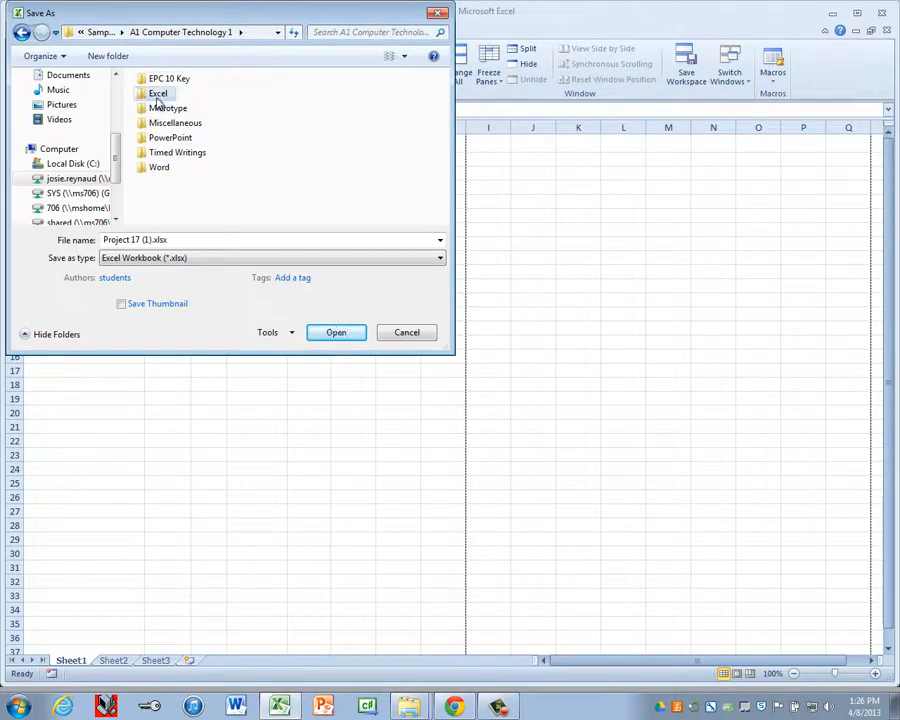
{"action": "double_click", "coordinate": [157, 95]}
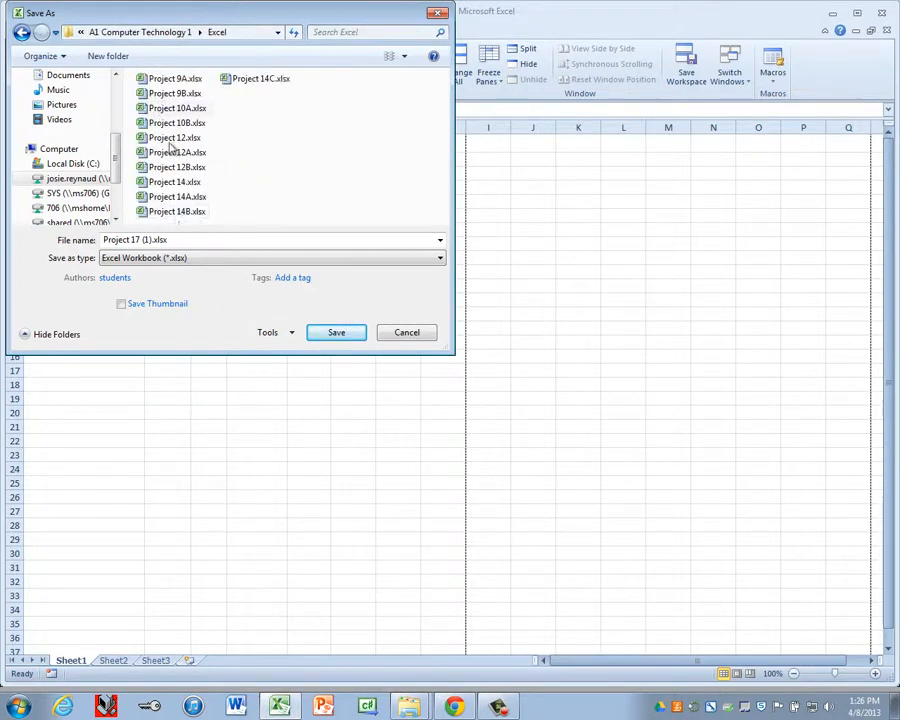
{"action": "left_click", "coordinate": [153, 240]}
{"action": "left_click", "coordinate": [226, 242]}
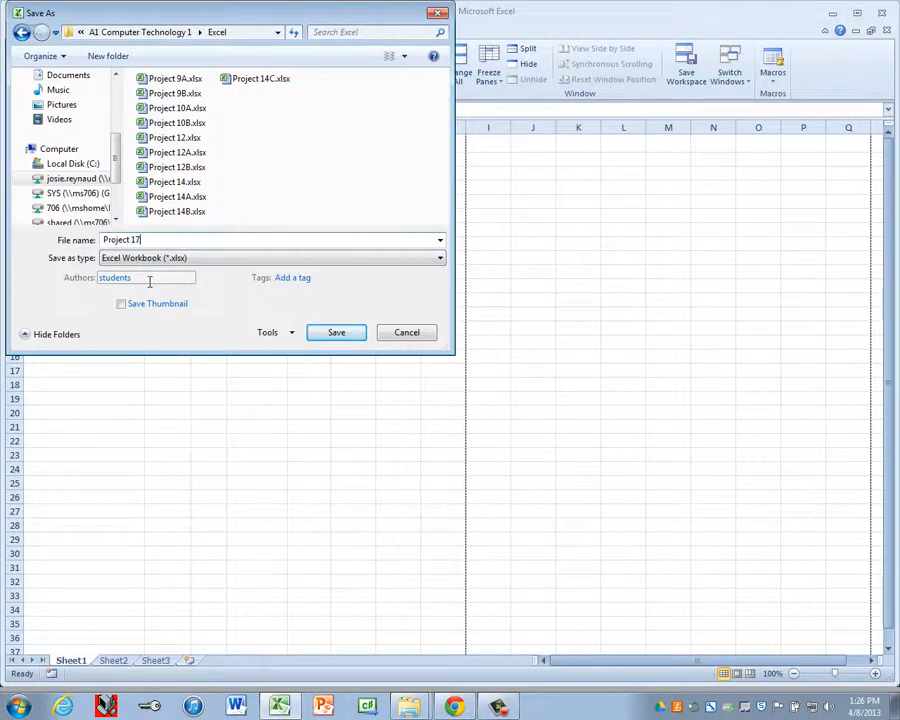
{"action": "key", "text": "Return"}
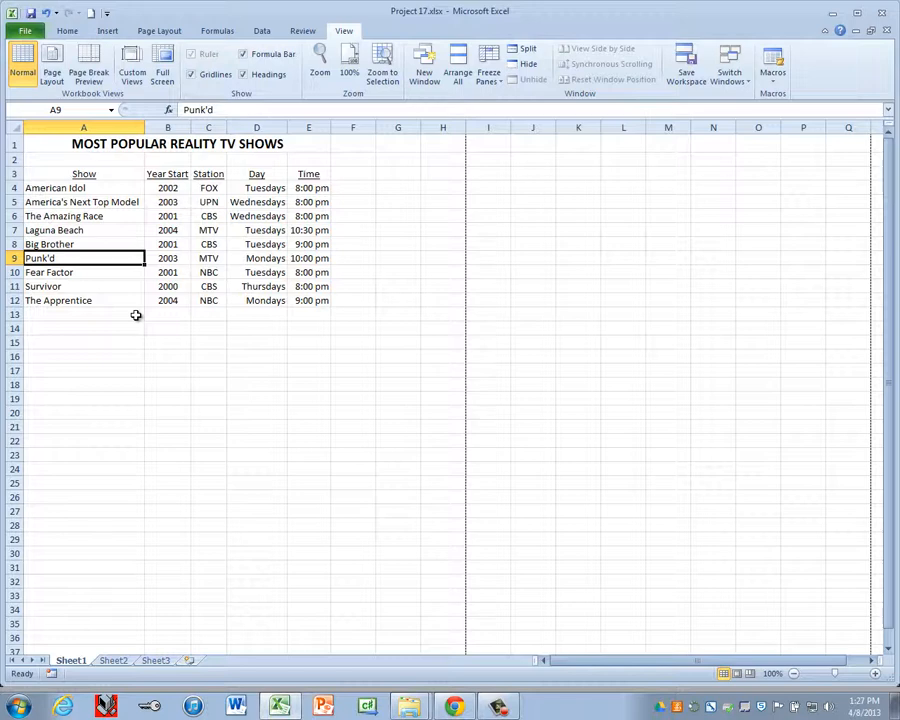
Set up a two-level custom sort on A4:E12, with Year Start from smallest to largest as the first level.
{"action": "left_click_drag", "start_coordinate": [70, 188], "coordinate": [315, 300]}
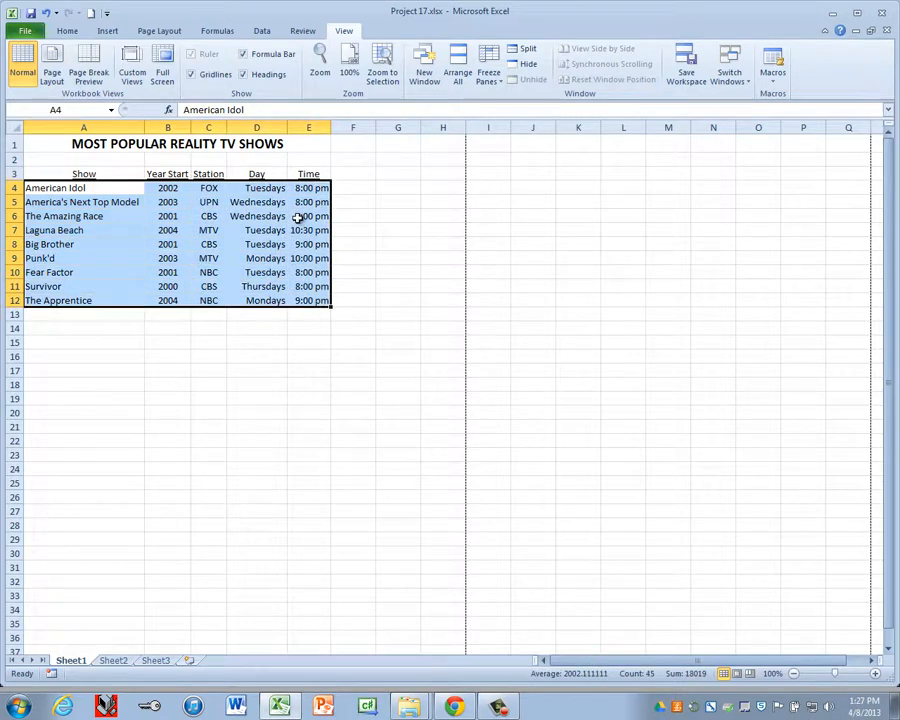
{"action": "left_click", "coordinate": [67, 31]}
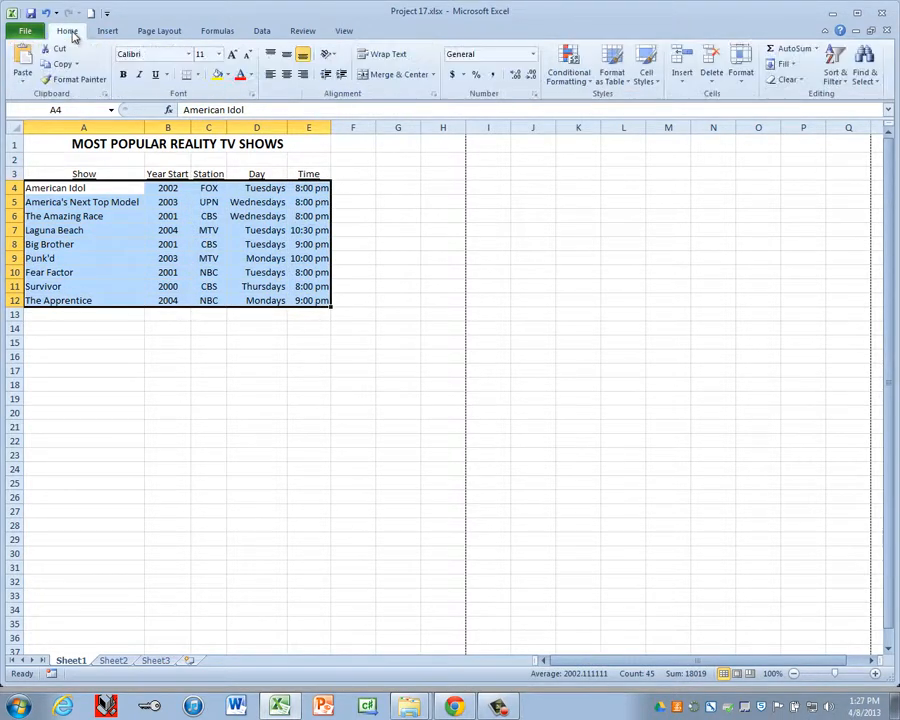
{"action": "left_click", "coordinate": [834, 78]}
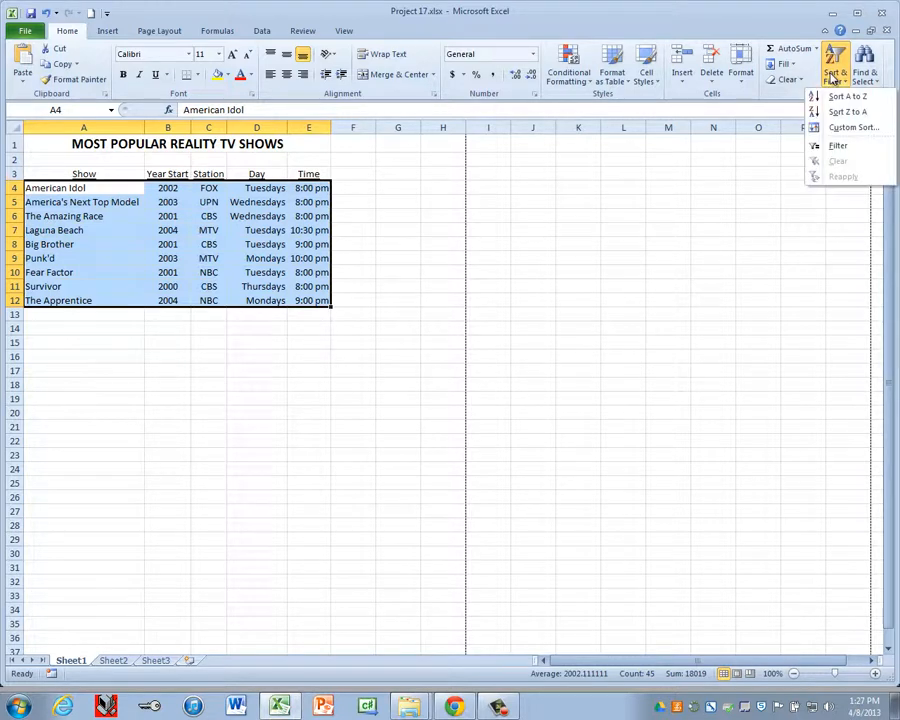
{"action": "left_click", "coordinate": [845, 129]}
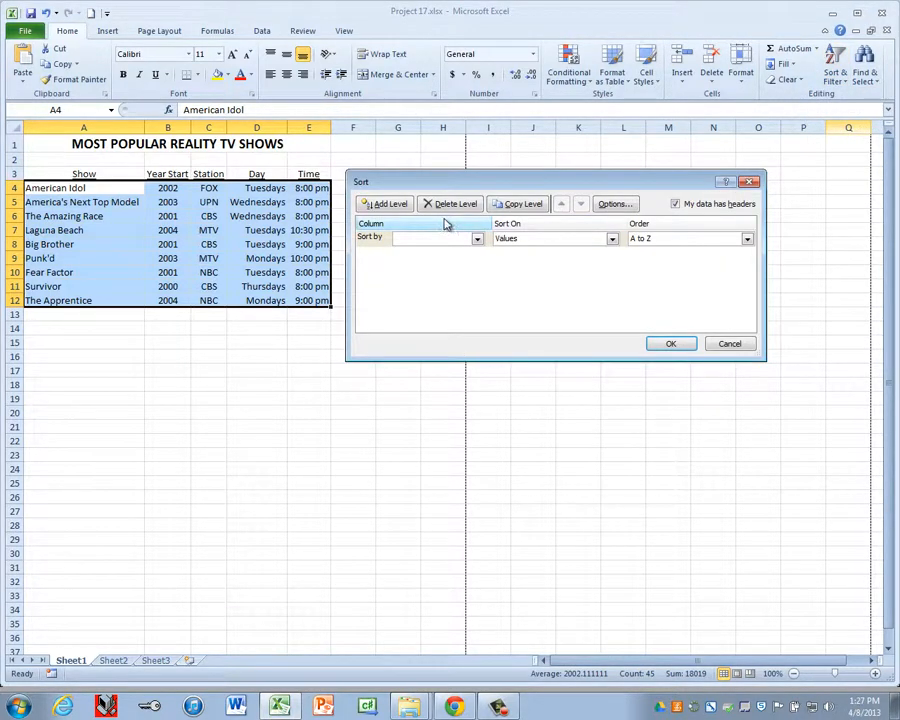
{"action": "left_click", "coordinate": [385, 204]}
{"action": "left_click", "coordinate": [398, 242]}
{"action": "left_click", "coordinate": [396, 253]}
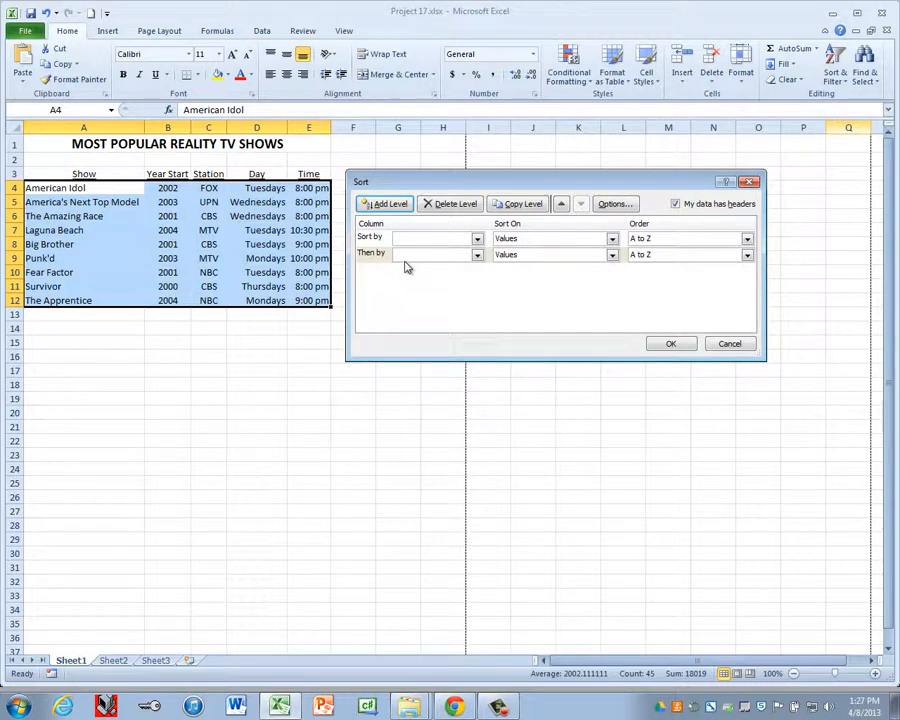
{"action": "left_click", "coordinate": [476, 239]}
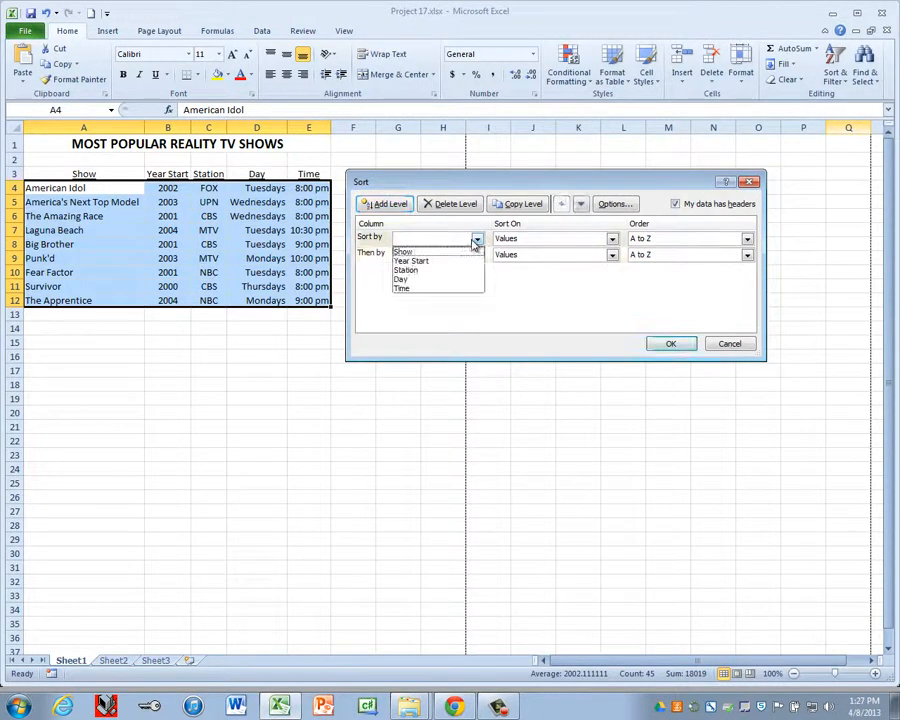
{"action": "left_click", "coordinate": [422, 262]}
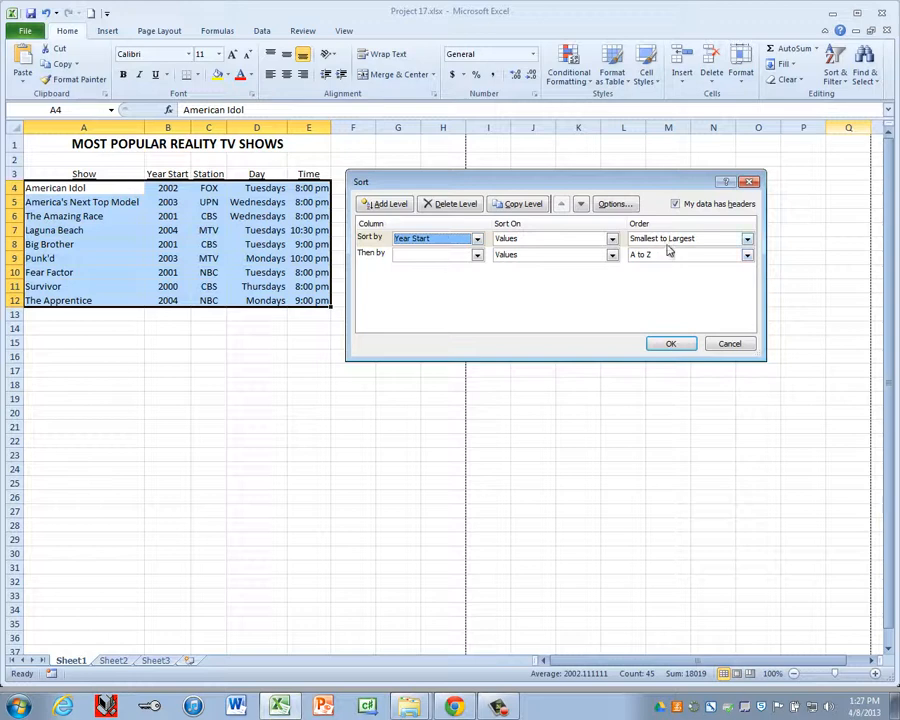
Set the second sort level to Show in A to Z order and apply the sort.
{"action": "left_click", "coordinate": [434, 258]}
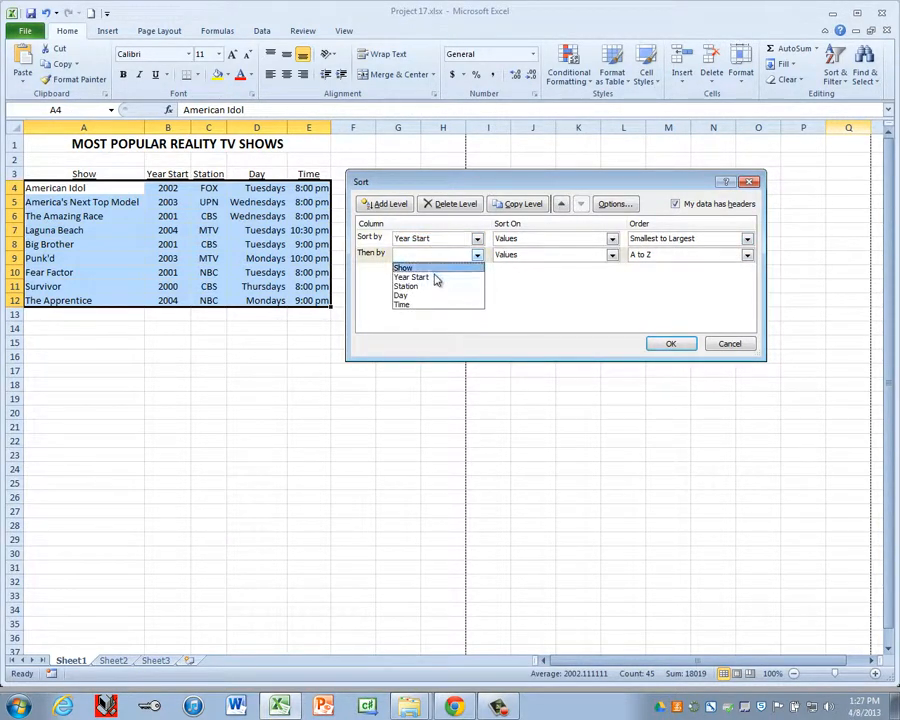
{"action": "left_click", "coordinate": [436, 267]}
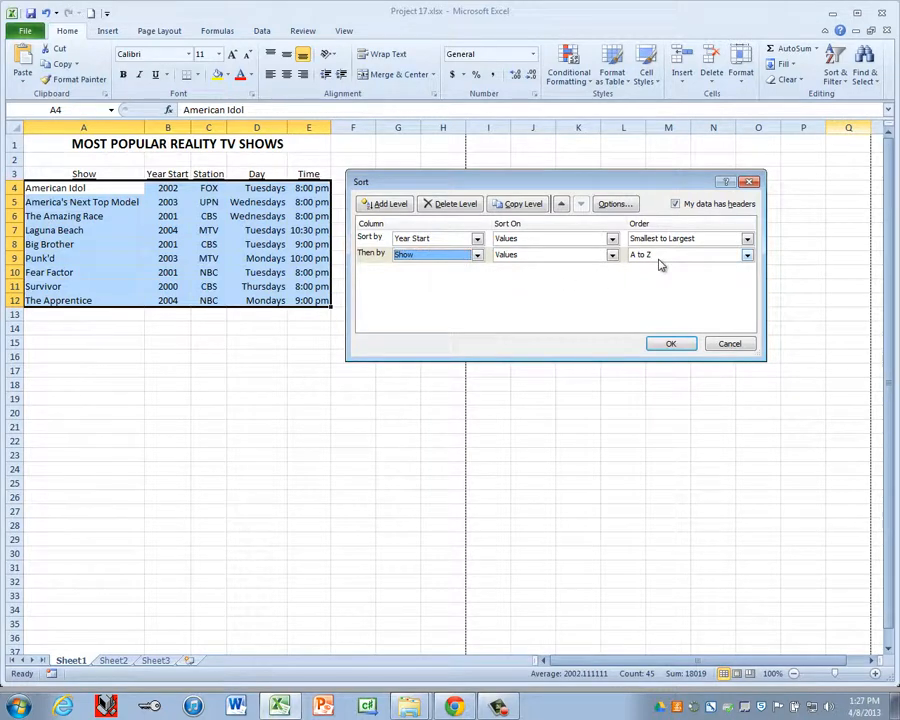
{"action": "left_click", "coordinate": [671, 343]}
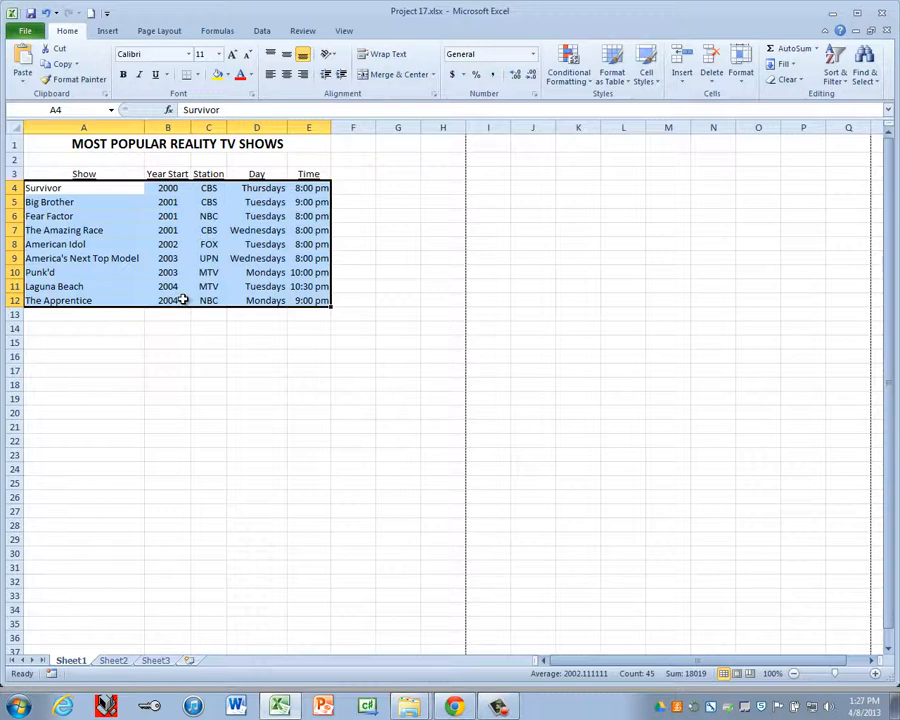
{"action": "left_click", "coordinate": [107, 342]}
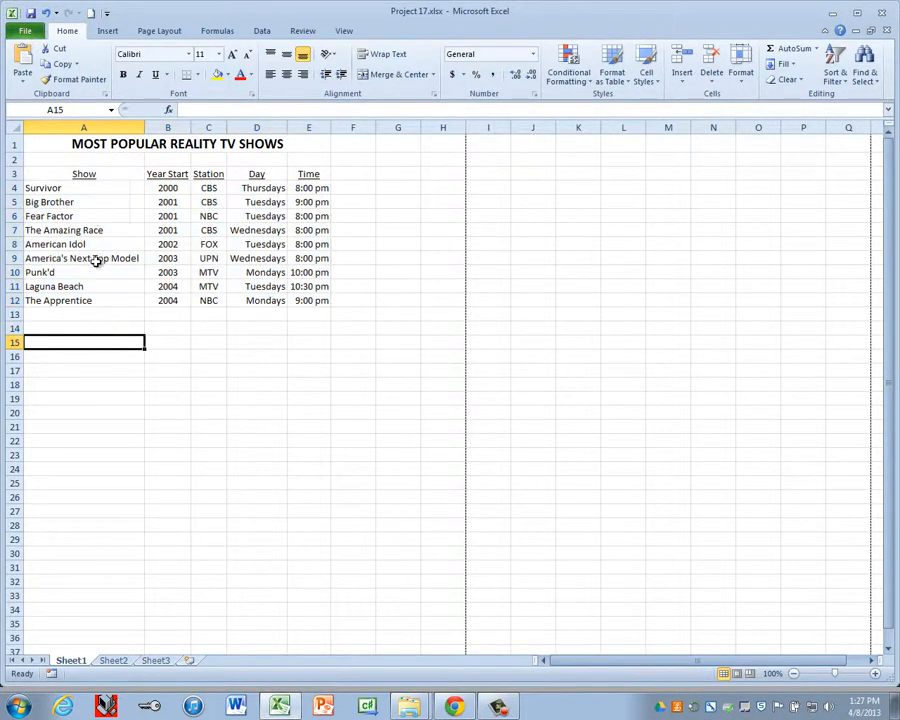
Save a copy of the sorted workbook as Project 17A in the same Excel folder.
{"action": "left_click", "coordinate": [20, 28]}
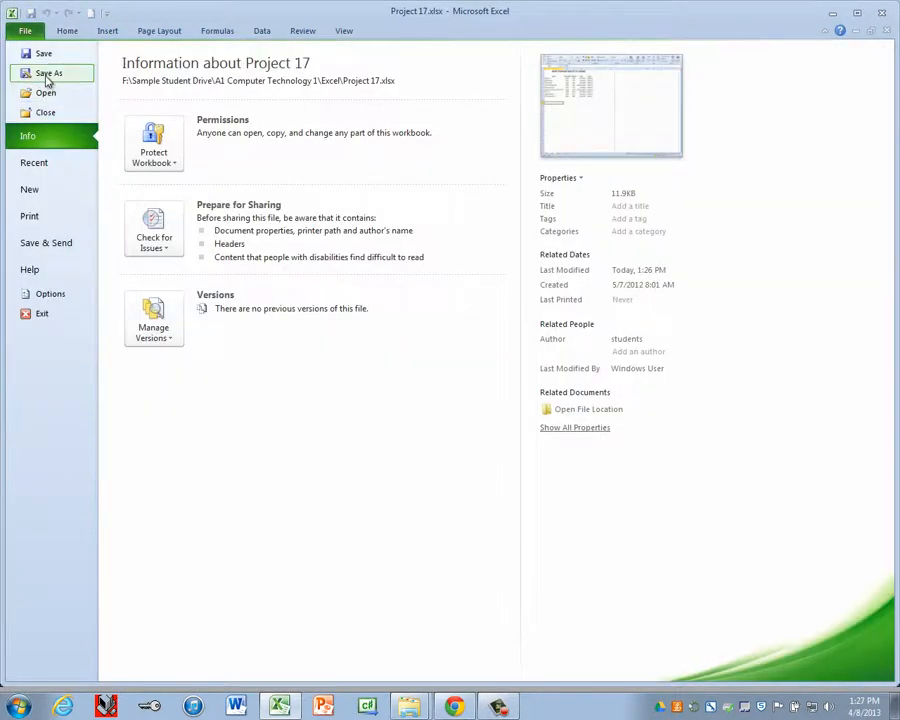
{"action": "left_click", "coordinate": [45, 78]}
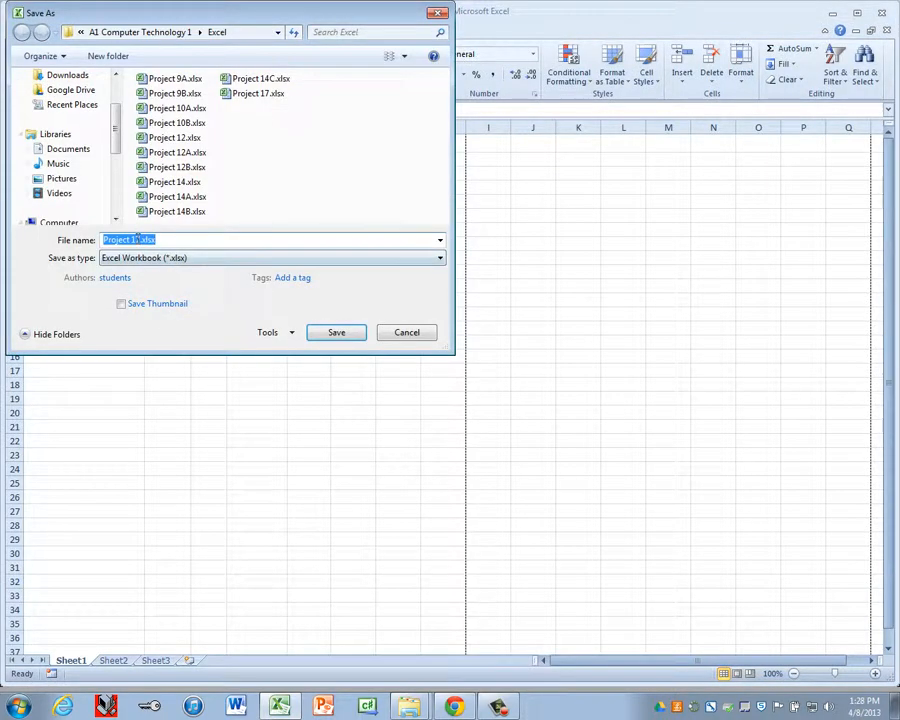
{"action": "key", "text": "Right"}
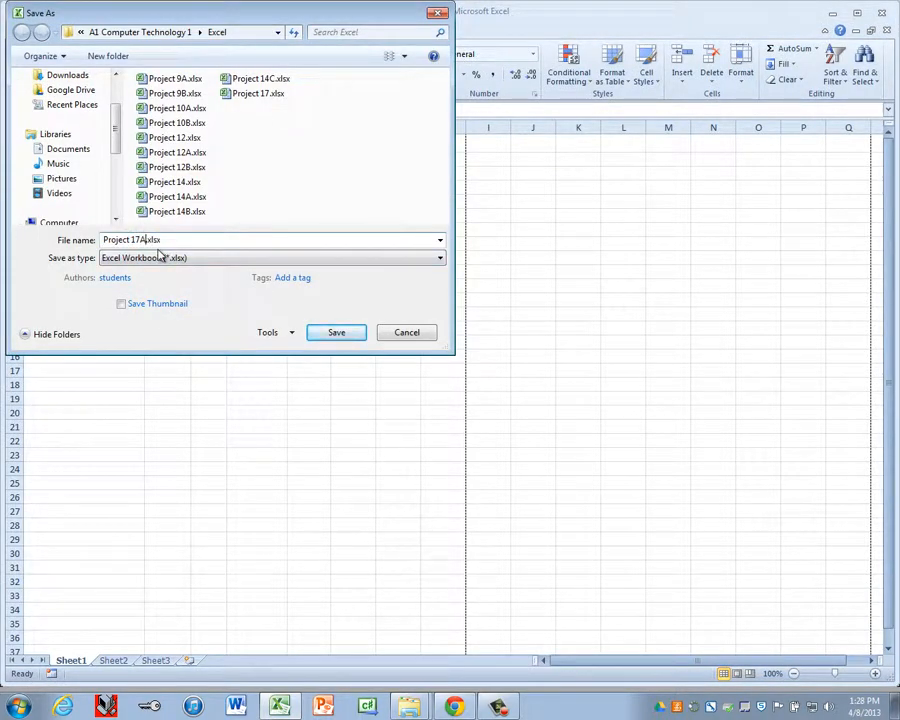
{"action": "type", "text": "A"}
{"action": "key", "text": "Return"}
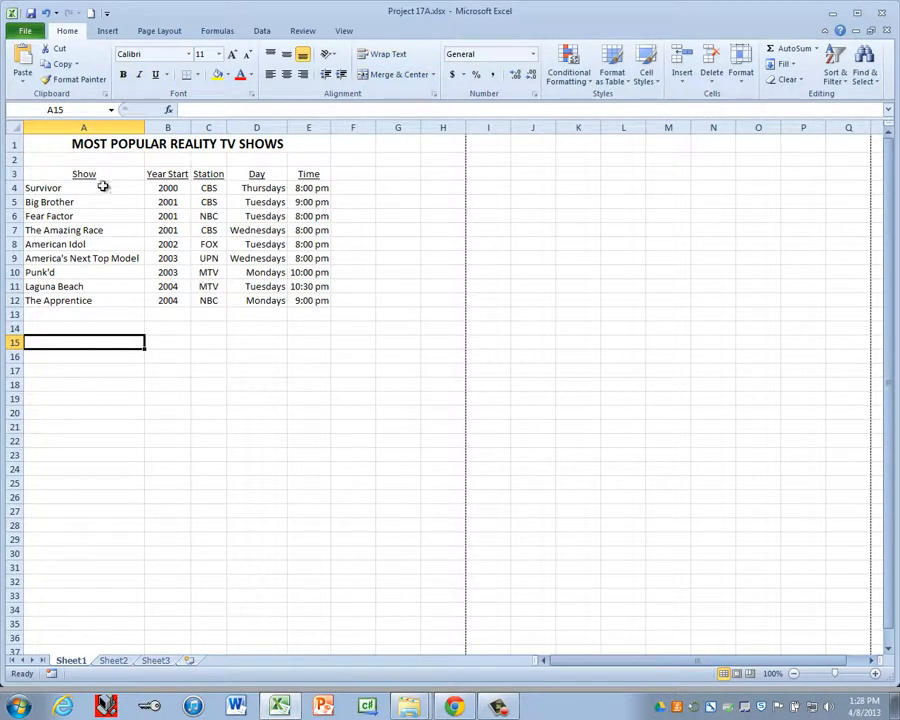
Publish the workbook as the PDF Project 17A in the Excel folder, then close the opened PDF.
{"action": "left_click", "coordinate": [25, 31]}
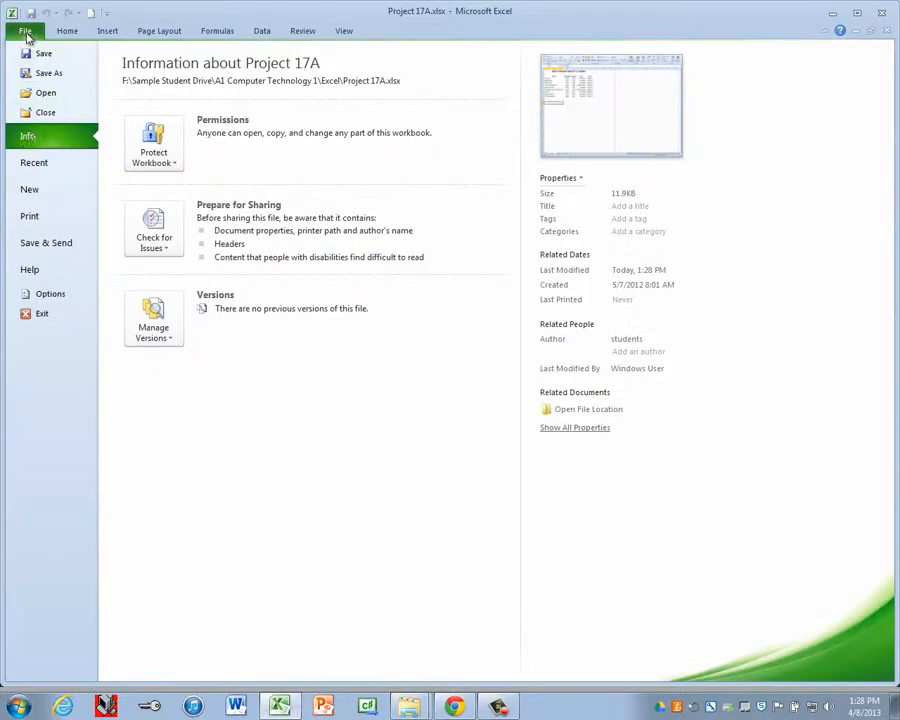
{"action": "left_click", "coordinate": [36, 244]}
{"action": "left_click", "coordinate": [180, 254]}
{"action": "left_click", "coordinate": [362, 192]}
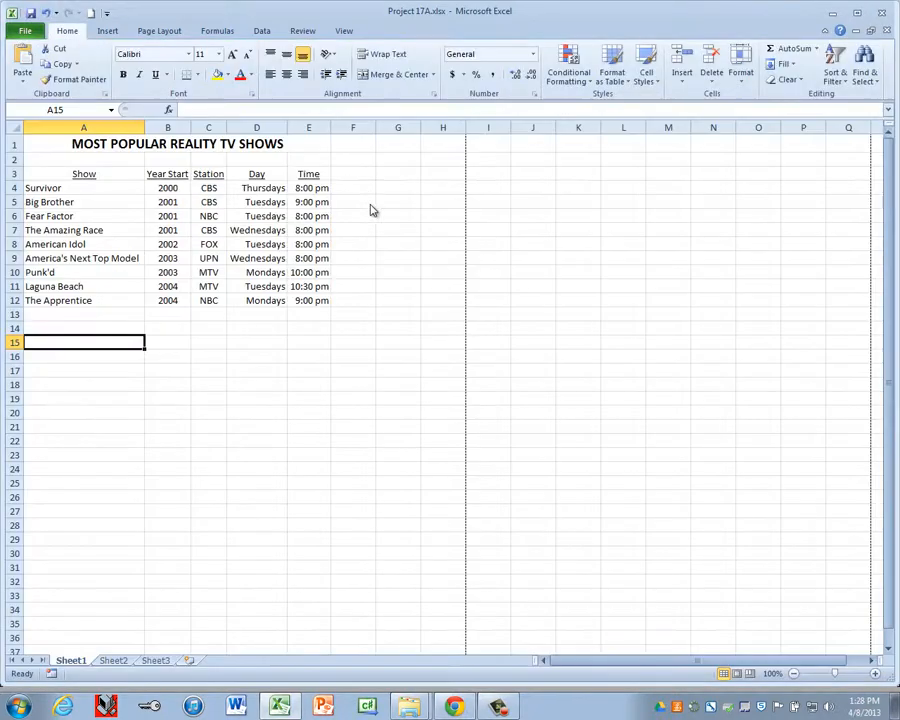
{"action": "left_click", "coordinate": [336, 412]}
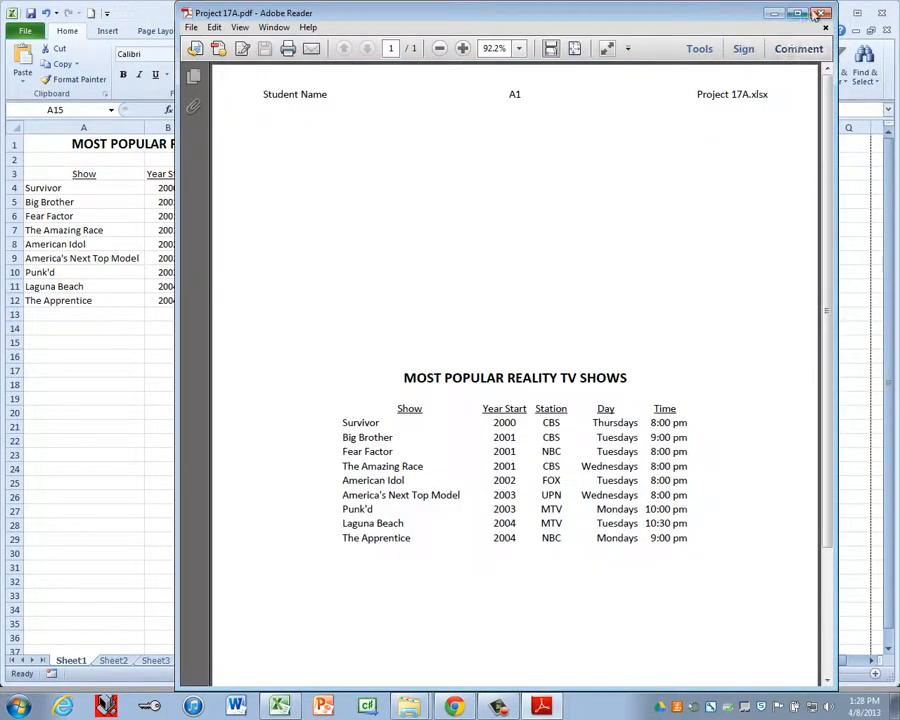
{"action": "left_click", "coordinate": [820, 10]}
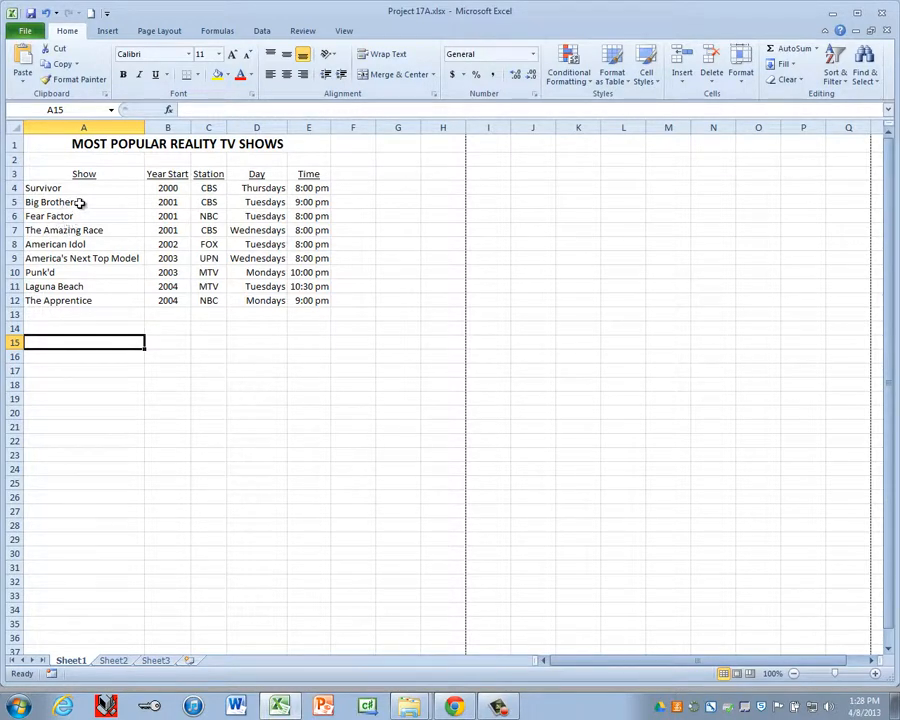
Turn on filtering for the reality TV shows table's column headings.
{"action": "left_click", "coordinate": [208, 214]}
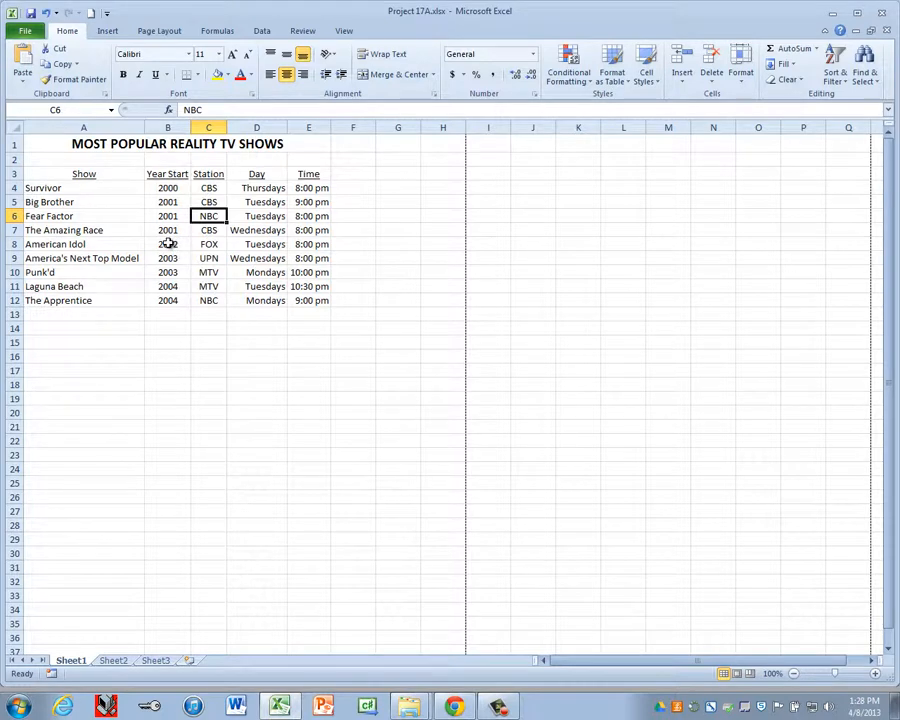
{"action": "left_click", "coordinate": [263, 33]}
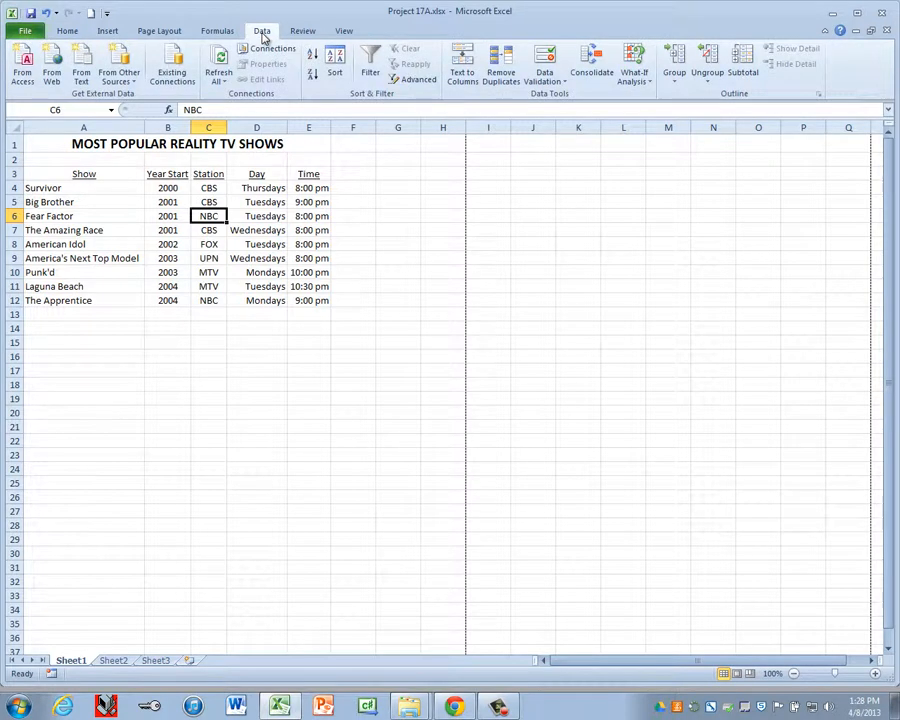
{"action": "left_click", "coordinate": [371, 68]}
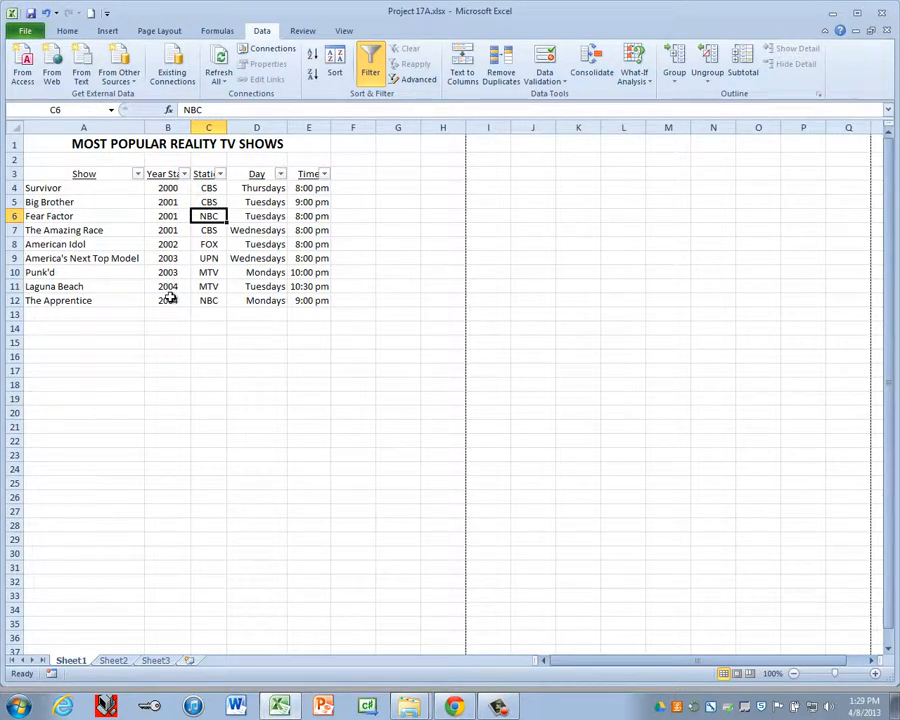
Filter Year Start to values greater than 2002 and sort the filtered rows by Show from A to Z.
{"action": "left_click", "coordinate": [185, 175]}
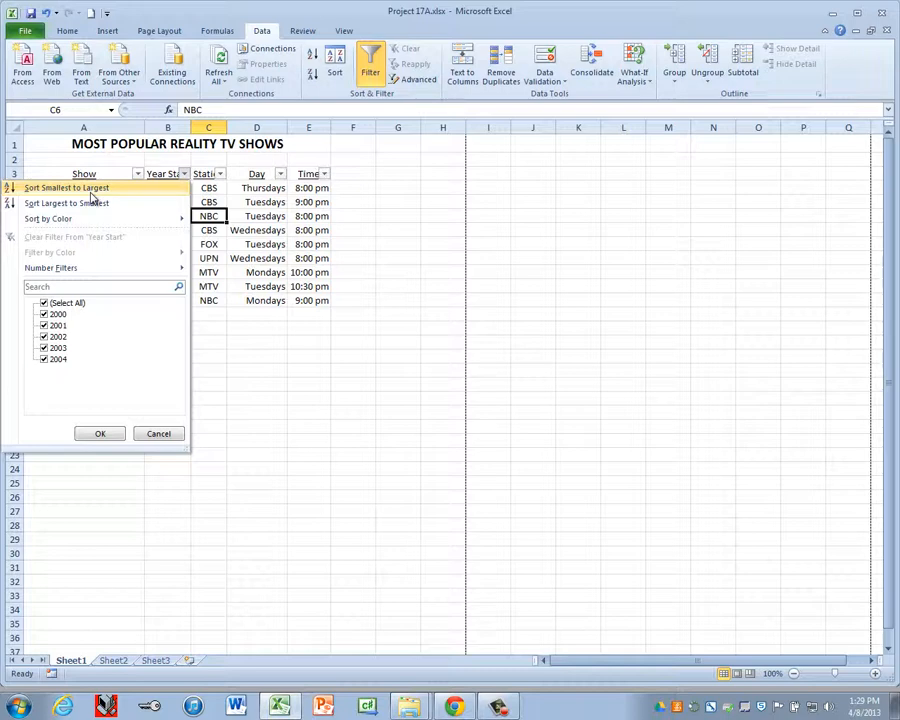
{"action": "mouse_move", "coordinate": [74, 221]}
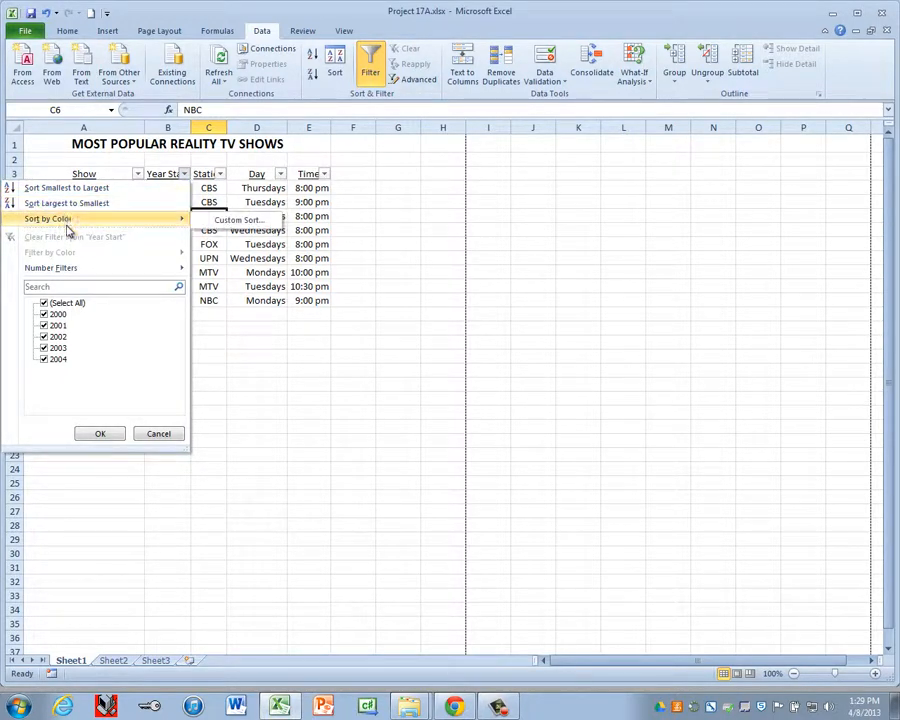
{"action": "mouse_move", "coordinate": [20, 270]}
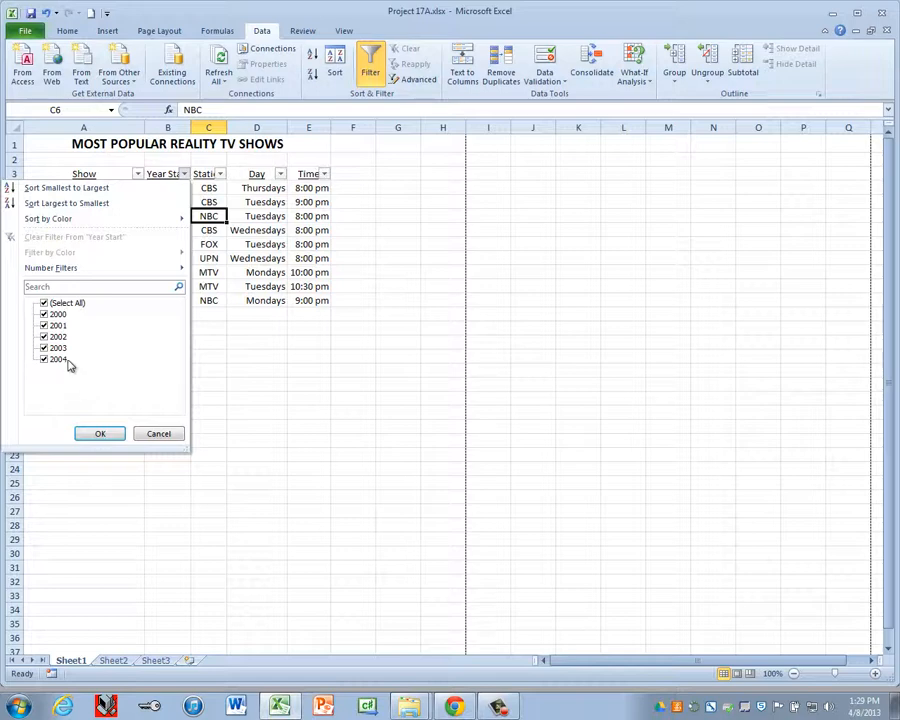
{"action": "mouse_move", "coordinate": [59, 268]}
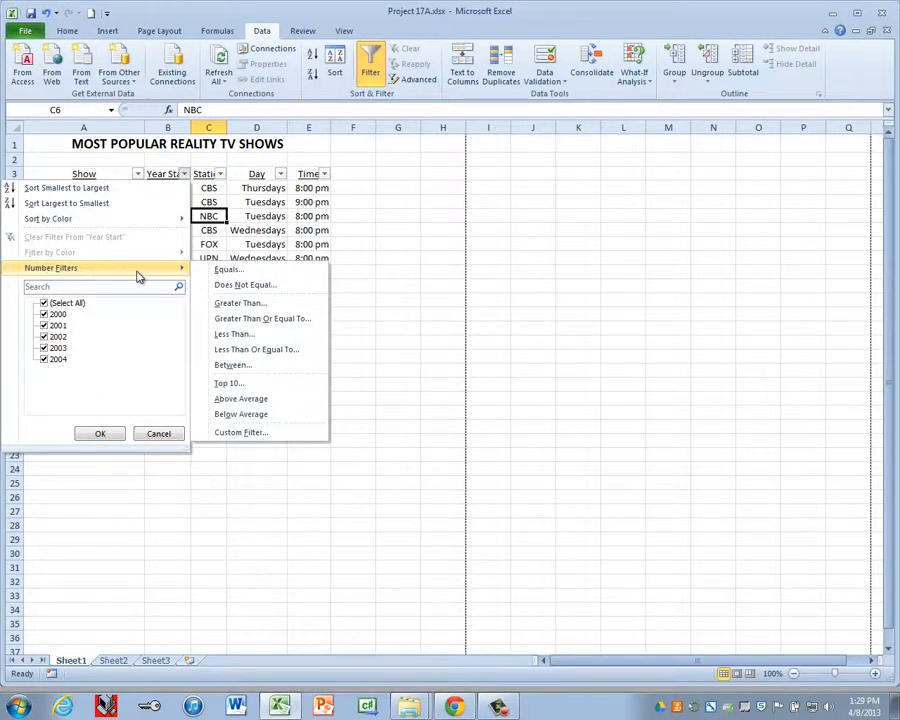
{"action": "left_click", "coordinate": [240, 304]}
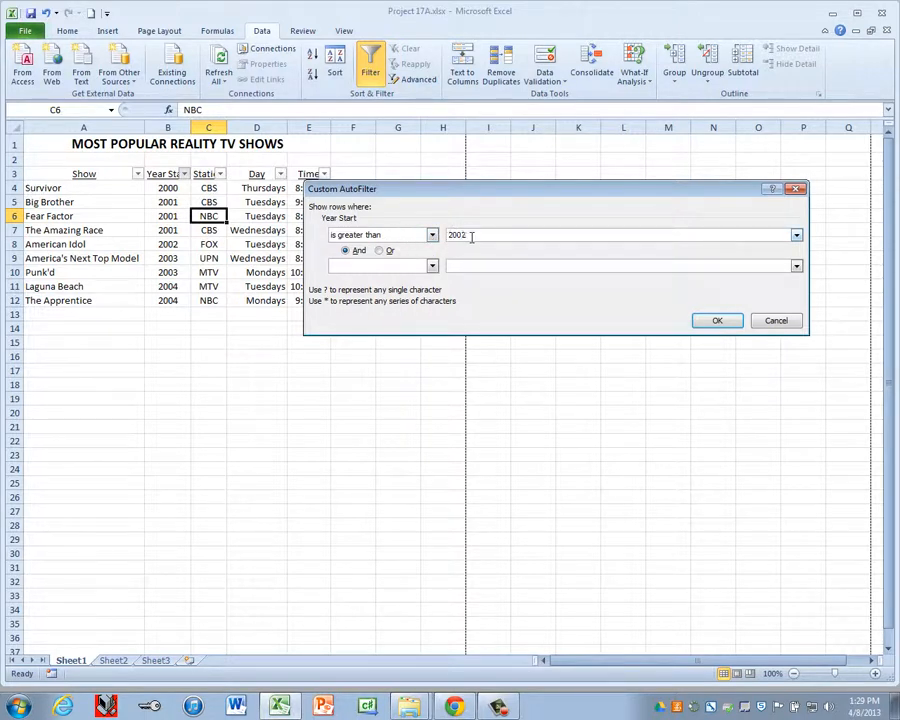
{"action": "left_click", "coordinate": [432, 235]}
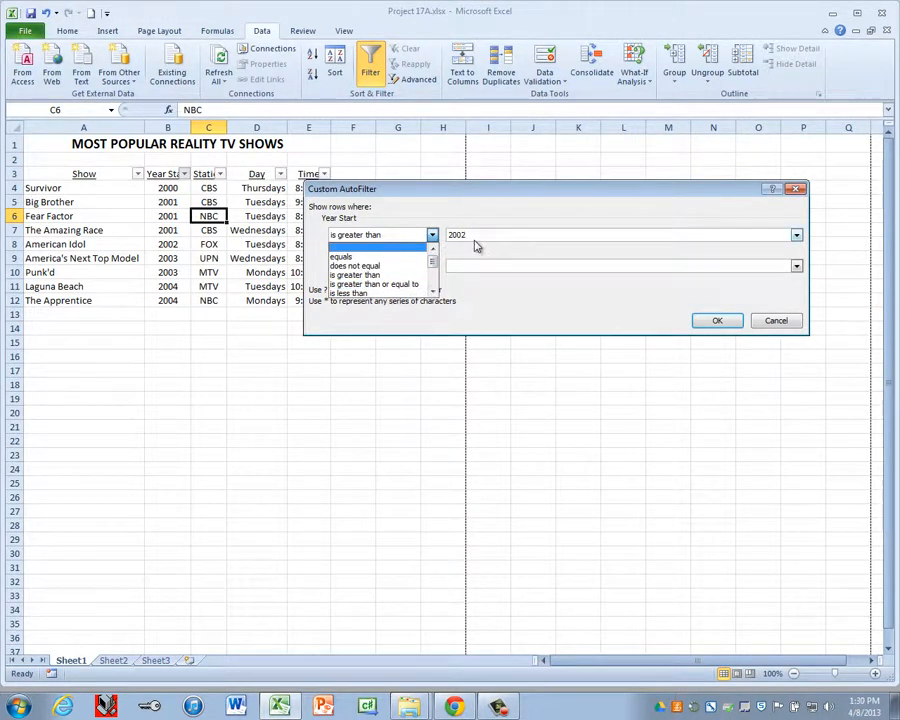
{"action": "left_click", "coordinate": [475, 232]}
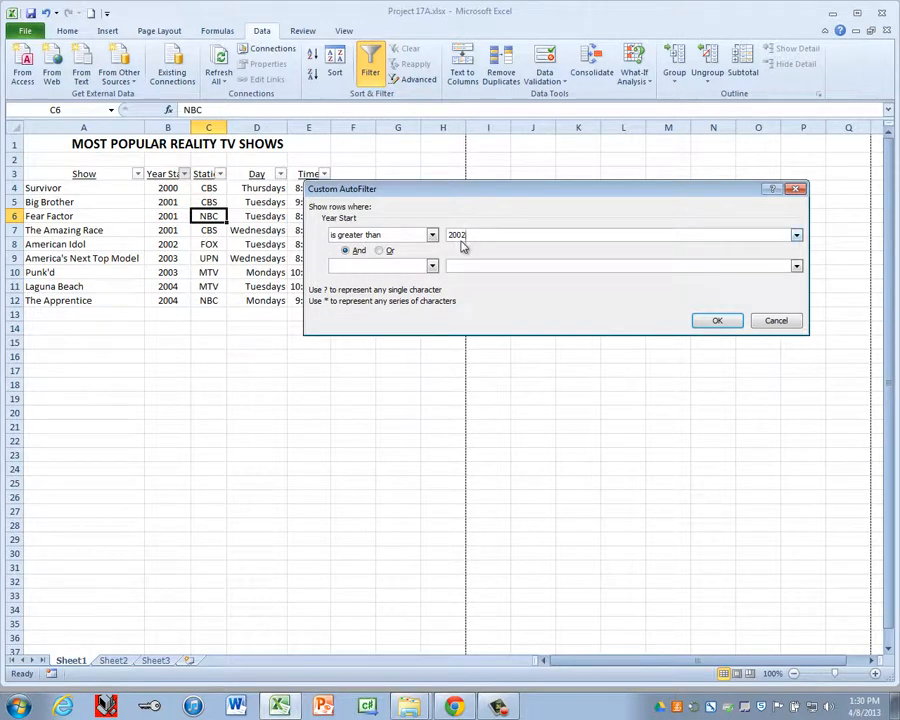
{"action": "left_click", "coordinate": [718, 321]}
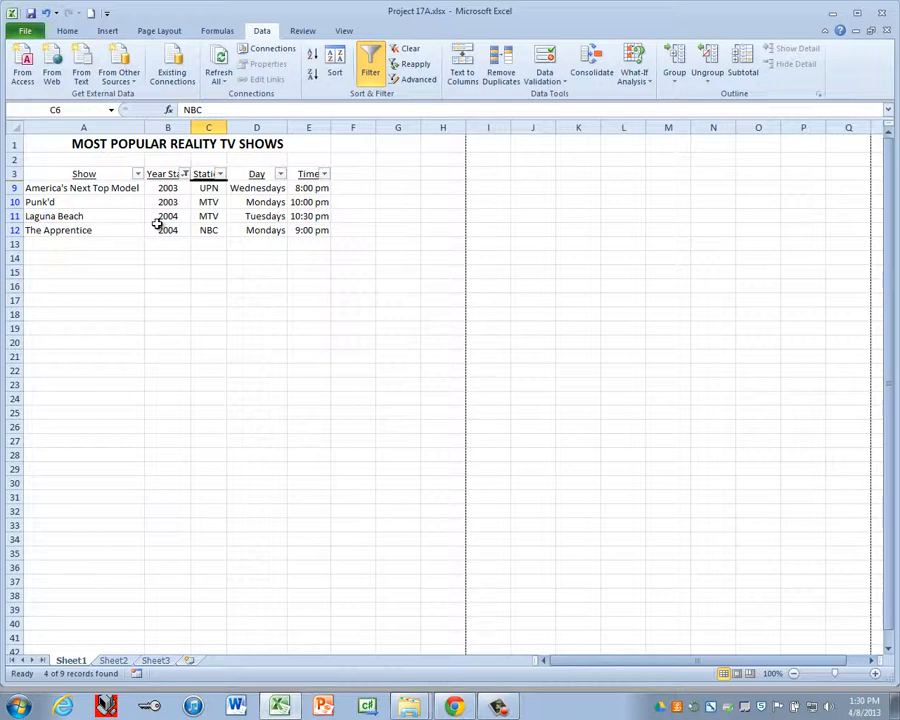
{"action": "left_click", "coordinate": [137, 175]}
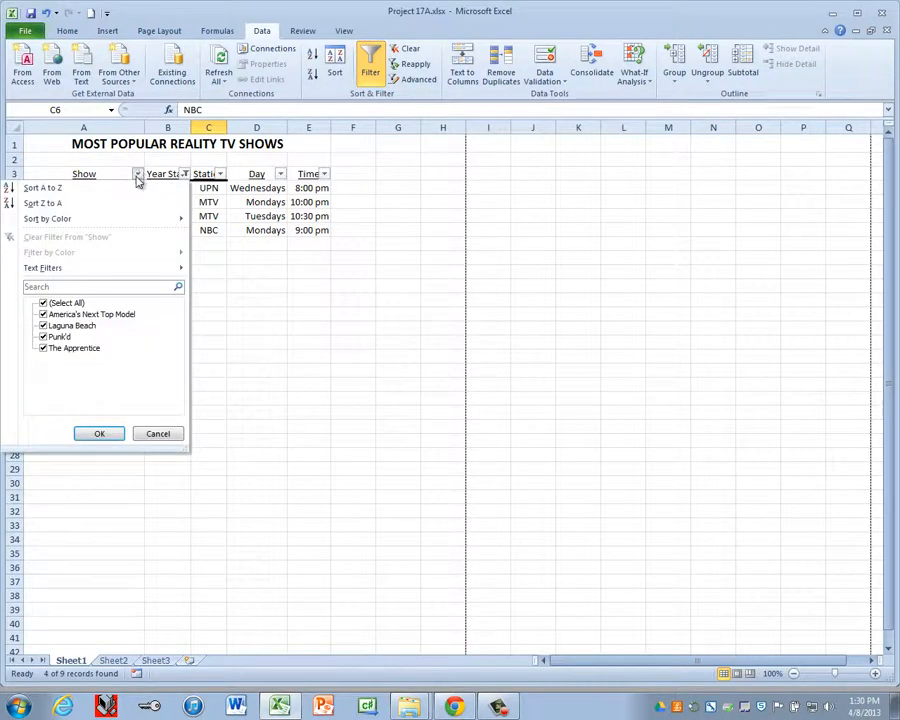
{"action": "left_click", "coordinate": [53, 189]}
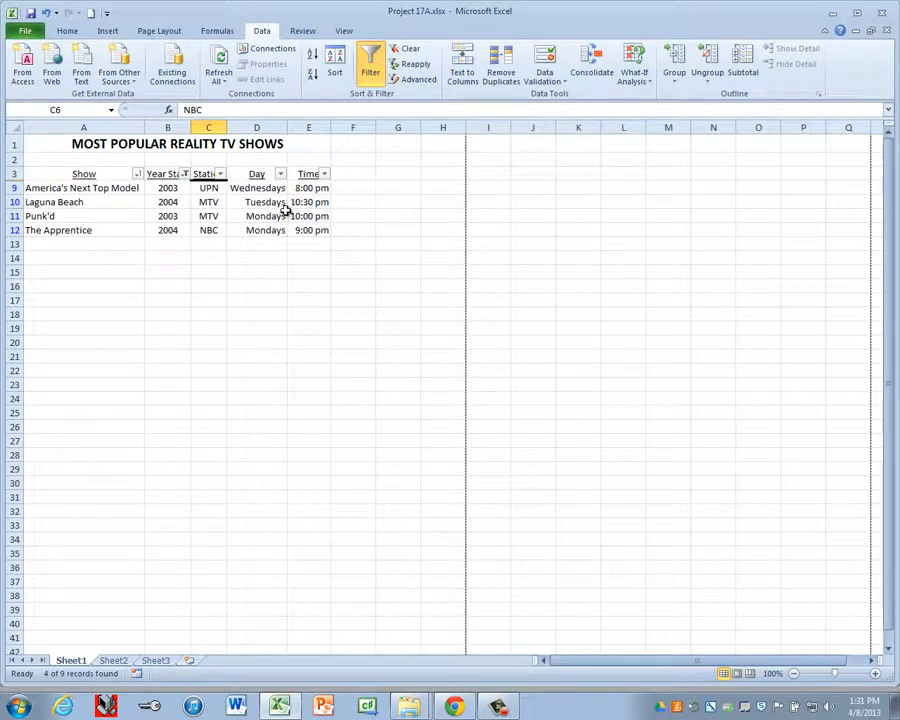
Save a copy of the filtered workbook as Project 17B in the same Excel folder.
{"action": "left_click", "coordinate": [25, 31]}
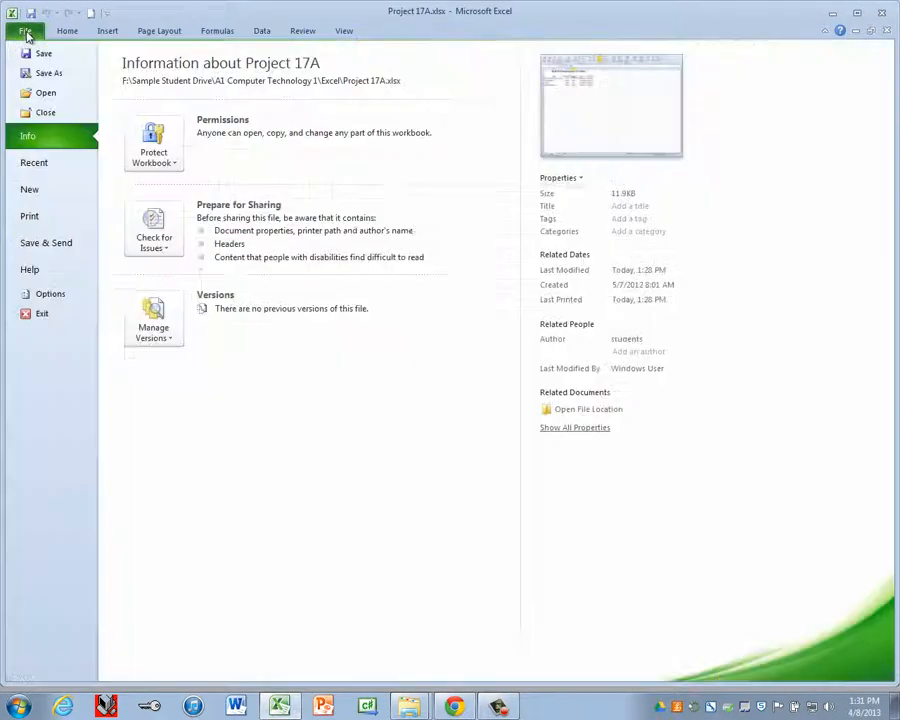
{"action": "left_click", "coordinate": [49, 74]}
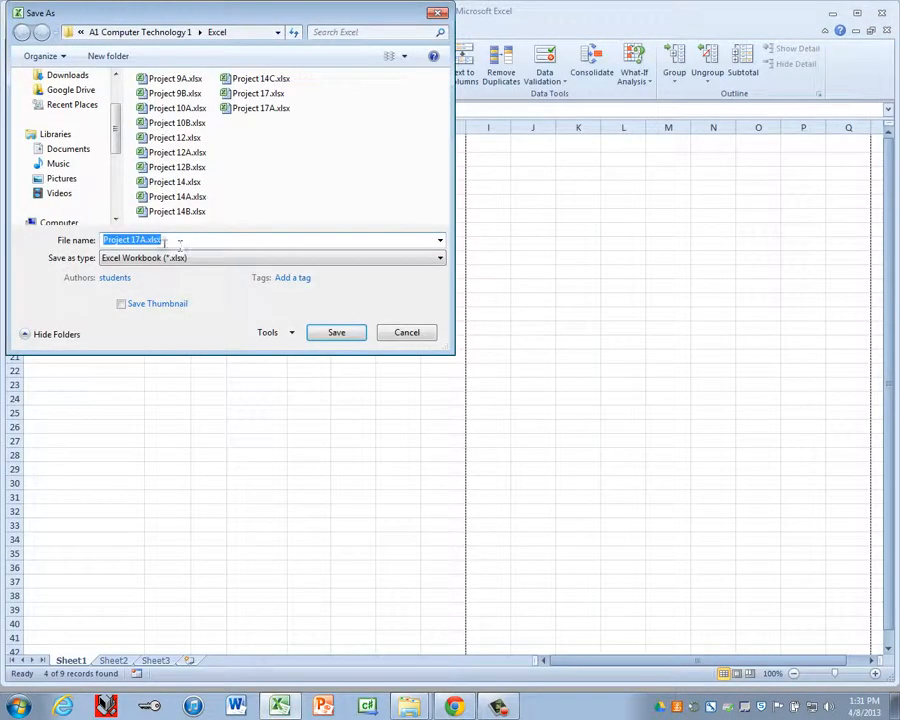
{"action": "left_click", "coordinate": [146, 240]}
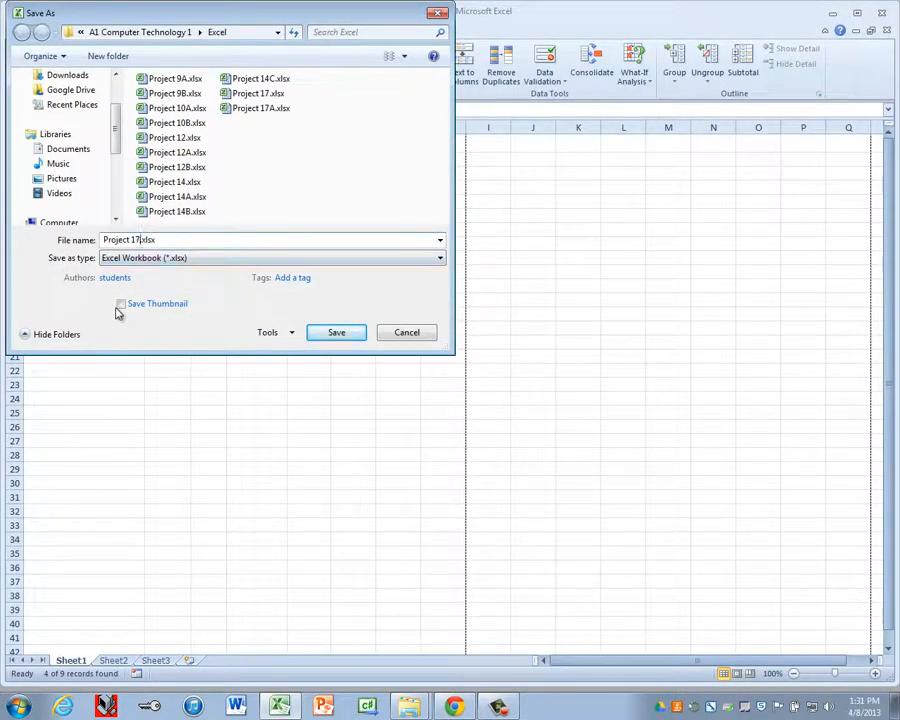
{"action": "type", "text": "B"}
{"action": "key", "text": "Return"}
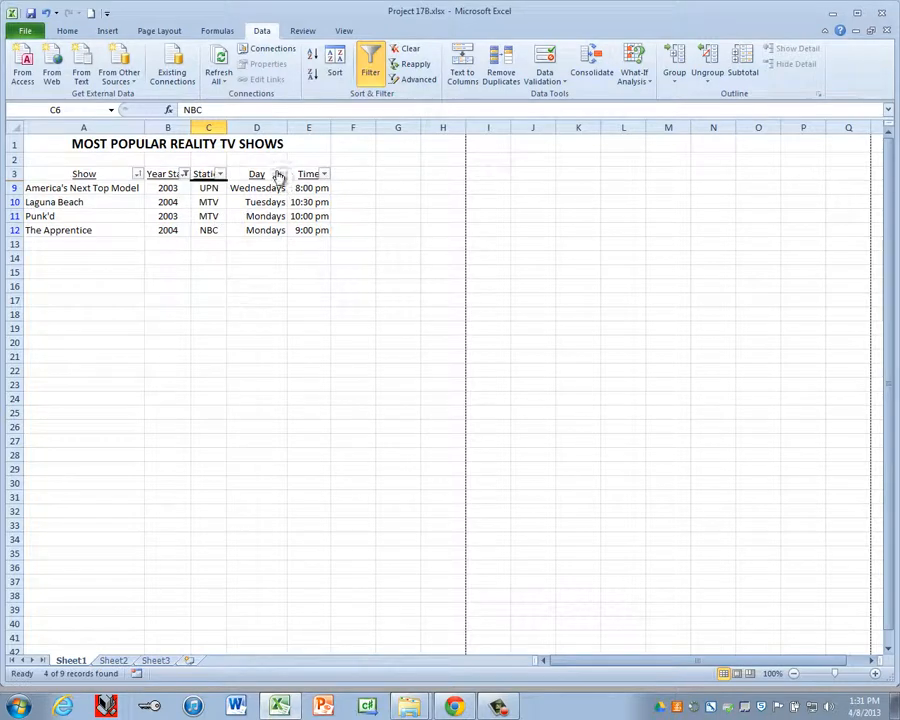
Publish the filtered workbook as the PDF Project 17B in the Excel folder of A1 Computer Technology 1.
{"action": "left_click", "coordinate": [25, 30]}
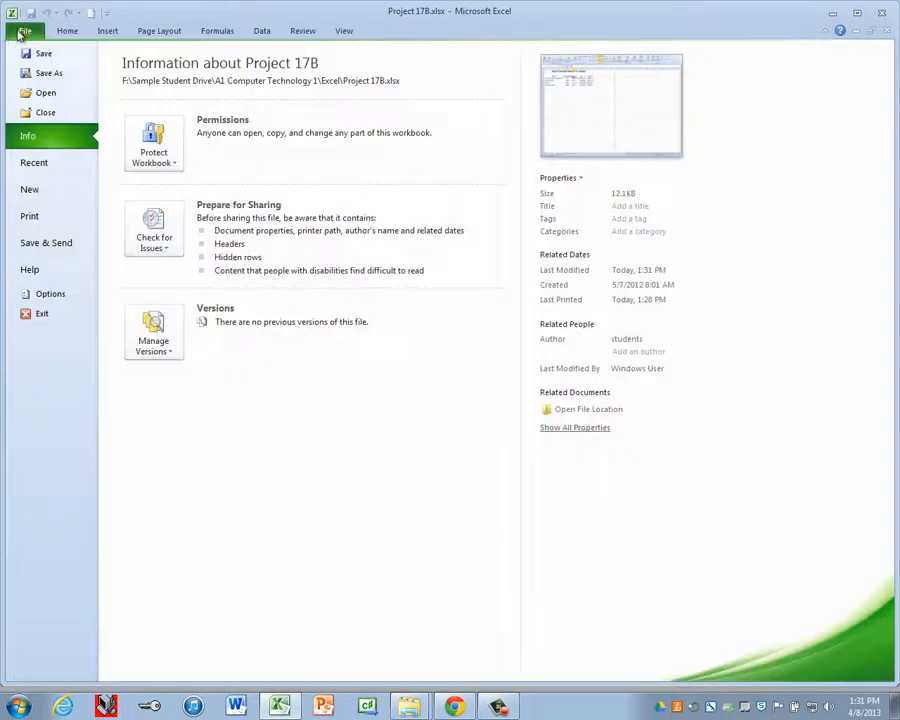
{"action": "left_click", "coordinate": [30, 247]}
{"action": "left_click", "coordinate": [196, 250]}
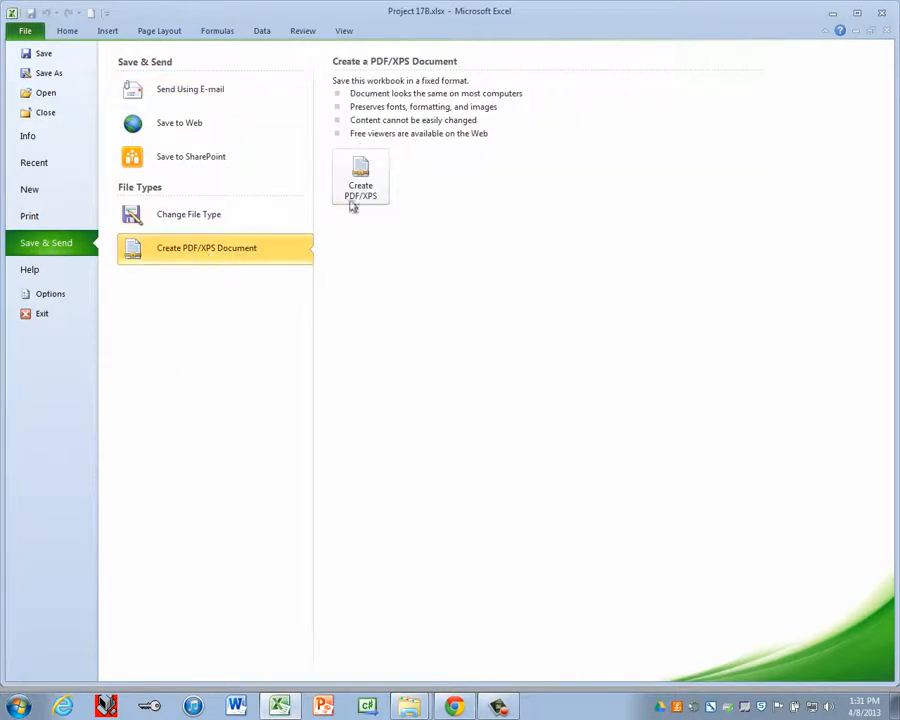
{"action": "left_click", "coordinate": [358, 190]}
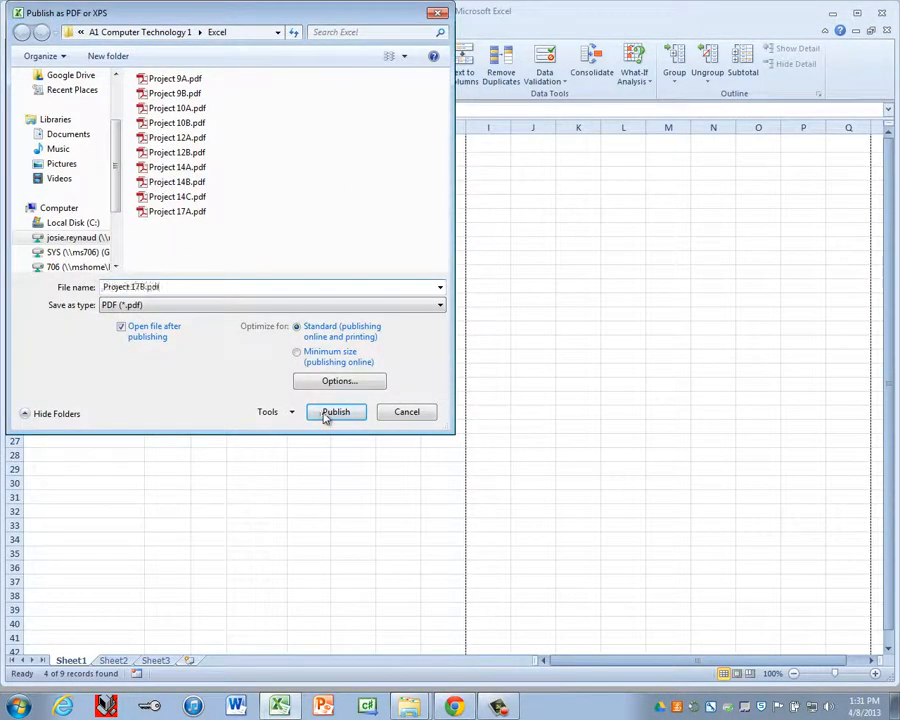
{"action": "left_click", "coordinate": [334, 412]}
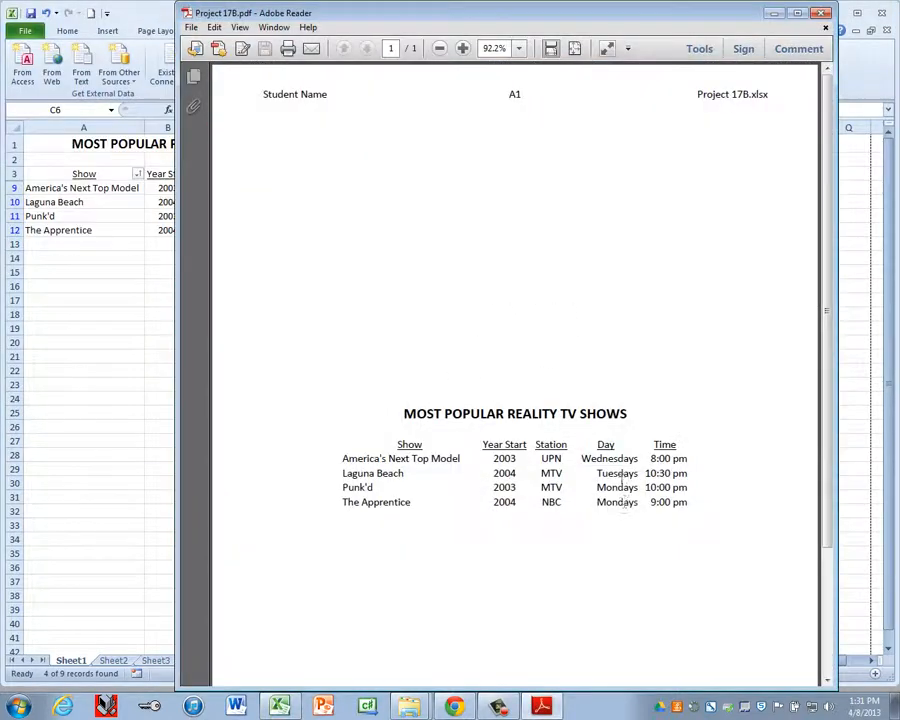